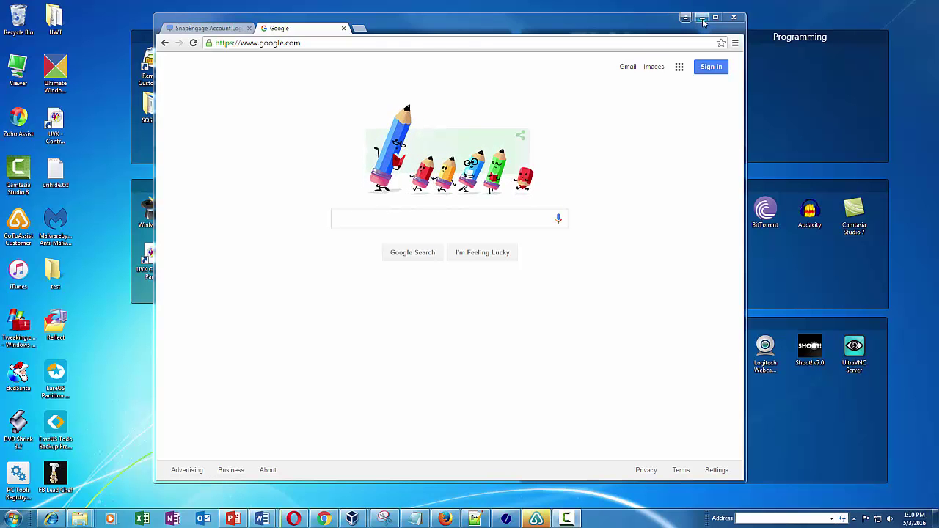
- Minimize and reopen the Chrome window, maximize it and restore its size, and move it further right on the desktop
{"action": "left_click", "coordinate": [702, 16]}
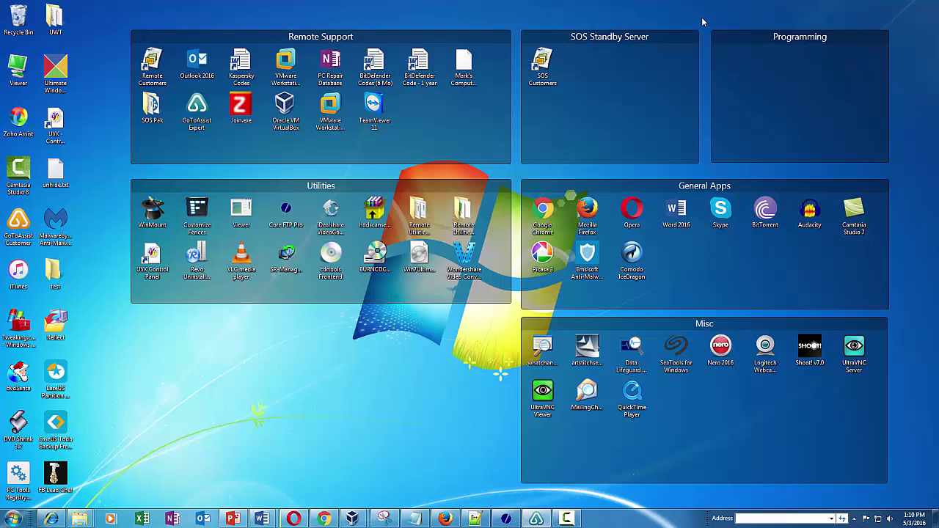
{"action": "left_click", "coordinate": [323, 519]}
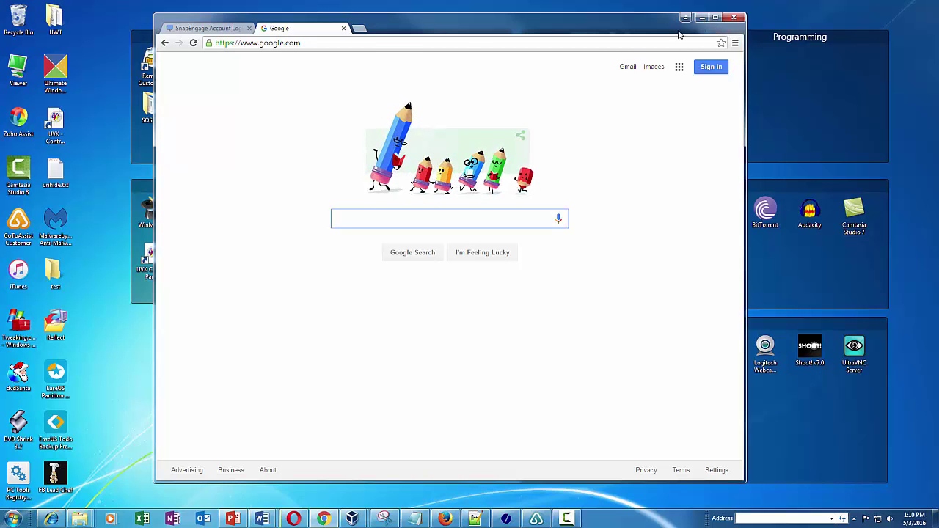
{"action": "left_click", "coordinate": [716, 18]}
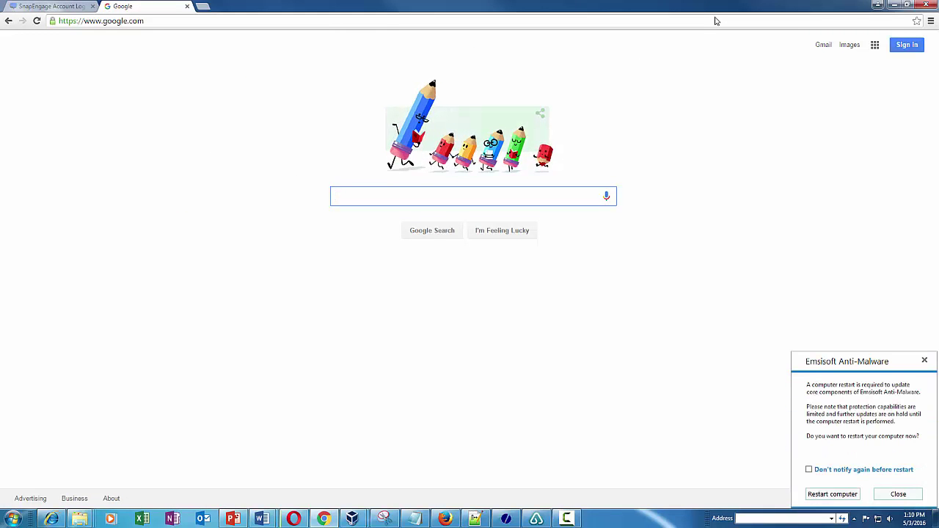
{"action": "left_click", "coordinate": [908, 6]}
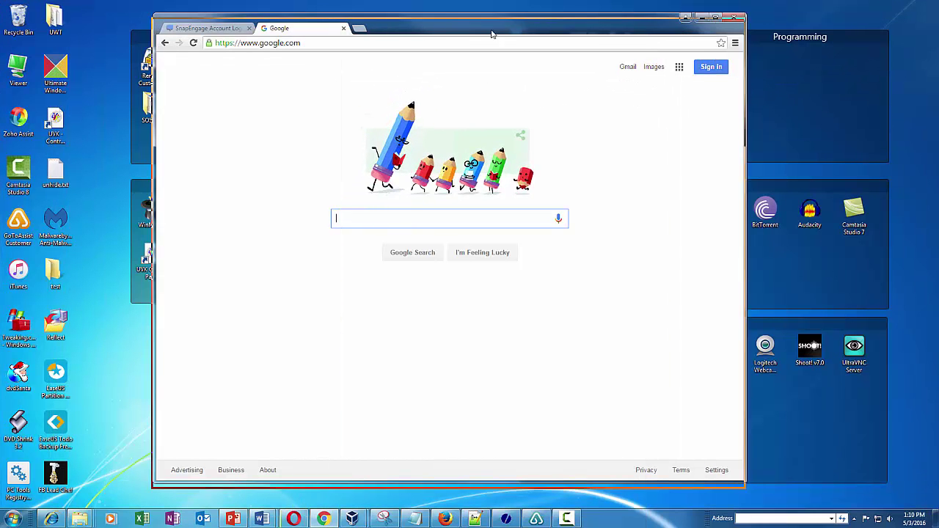
{"action": "left_click_drag", "start_coordinate": [492, 34], "coordinate": [609, 24]}
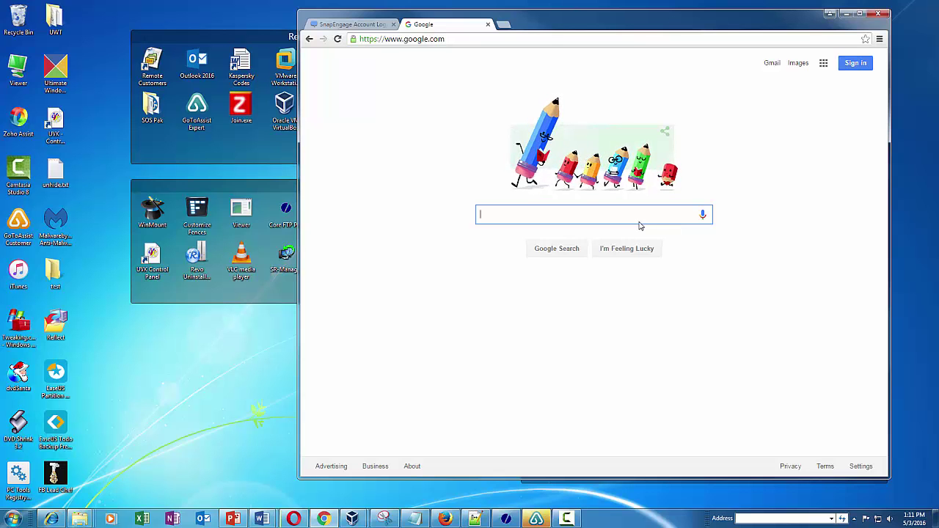
- Search Google for "google" and open the Google home page from the results
{"action": "left_click", "coordinate": [484, 39]}
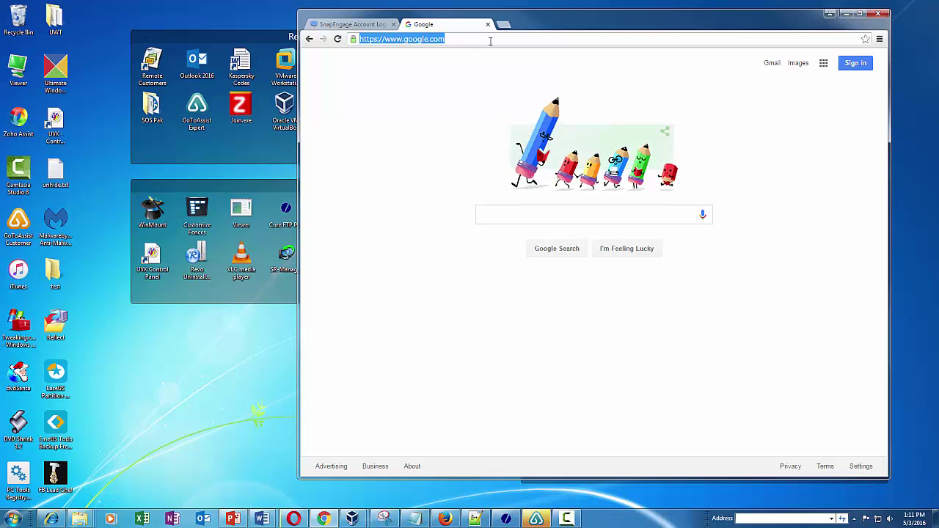
{"action": "left_click", "coordinate": [518, 217]}
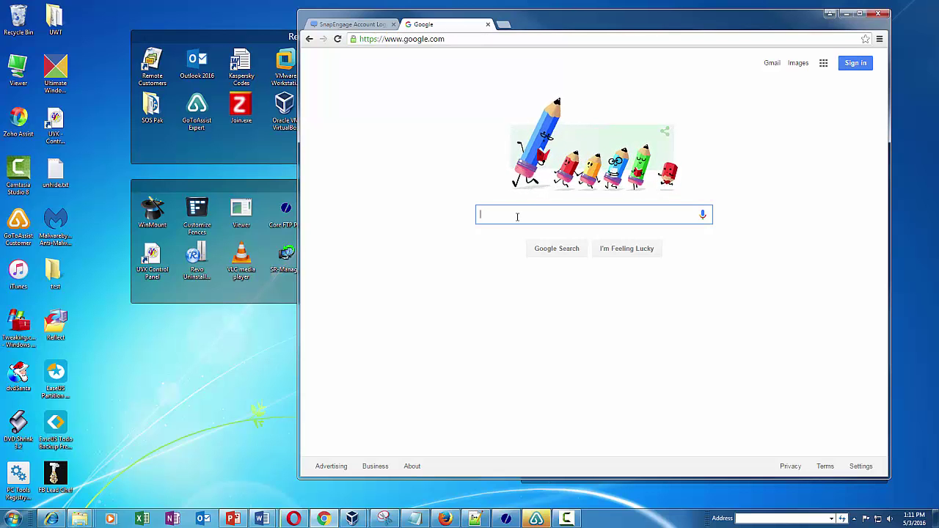
{"action": "type", "text": "google"}
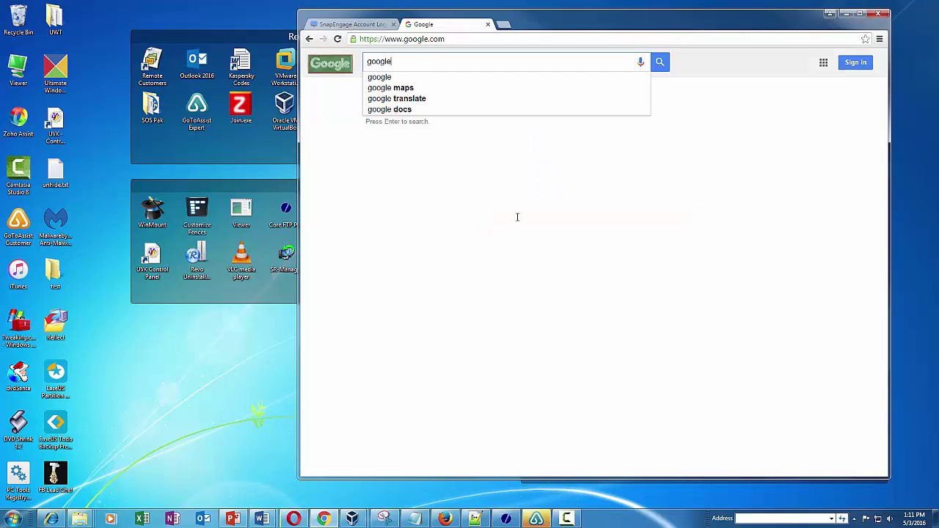
{"action": "key", "text": "Return"}
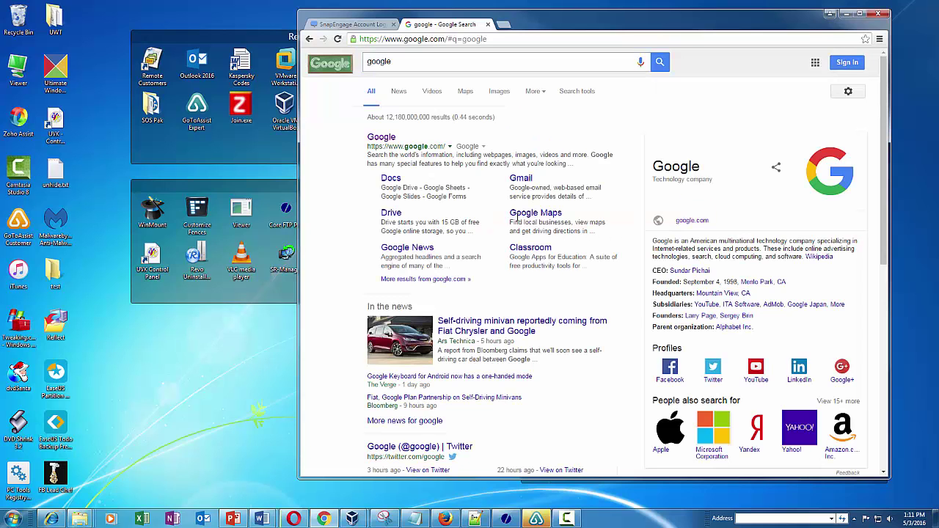
{"action": "left_click", "coordinate": [382, 139]}
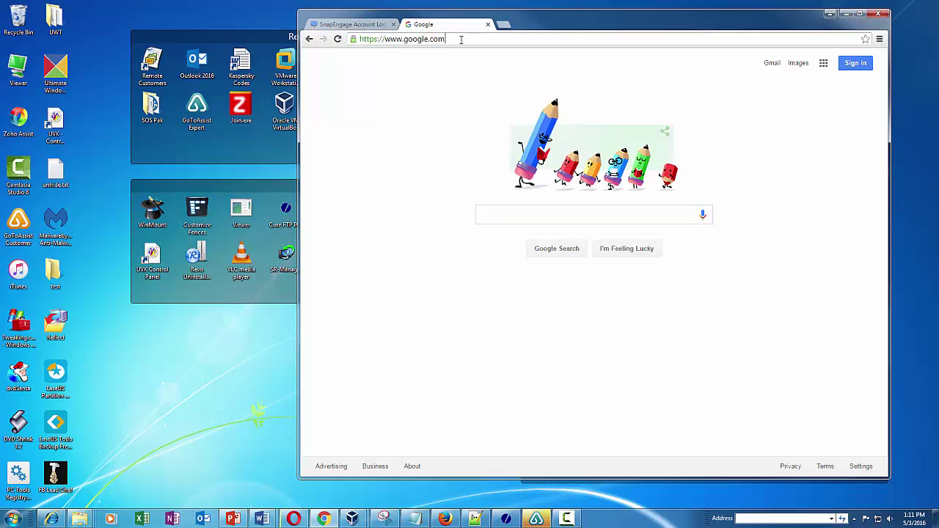
- Go directly to the website cisco.com by its web address instead of using the search box
{"action": "left_click", "coordinate": [461, 39]}
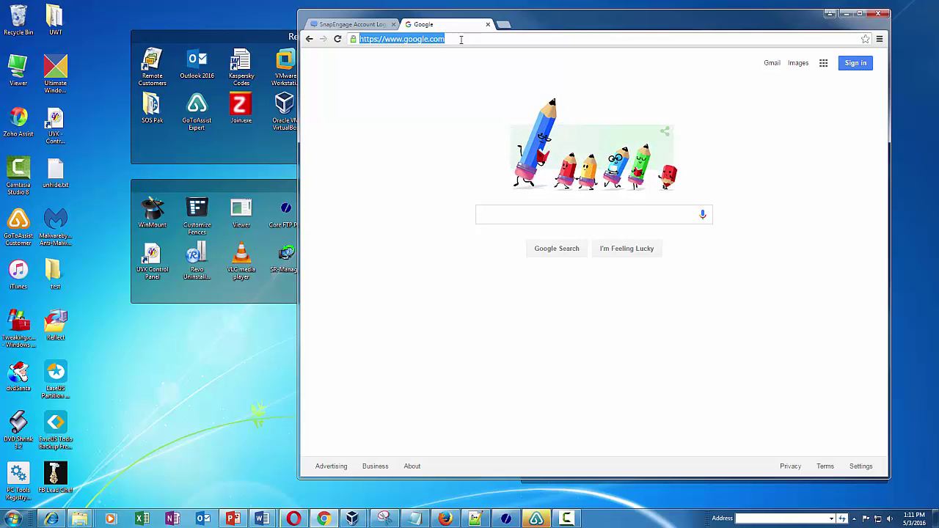
{"action": "left_click", "coordinate": [553, 216]}
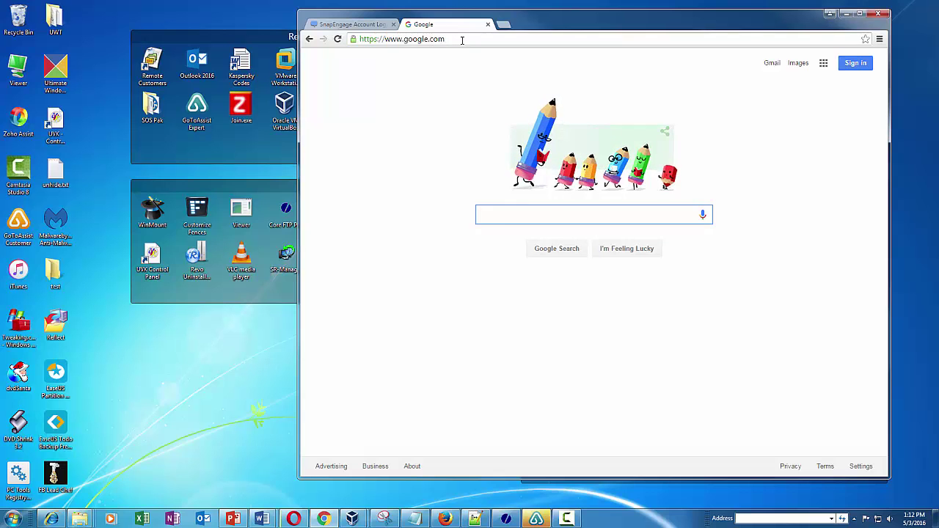
{"action": "left_click", "coordinate": [463, 40]}
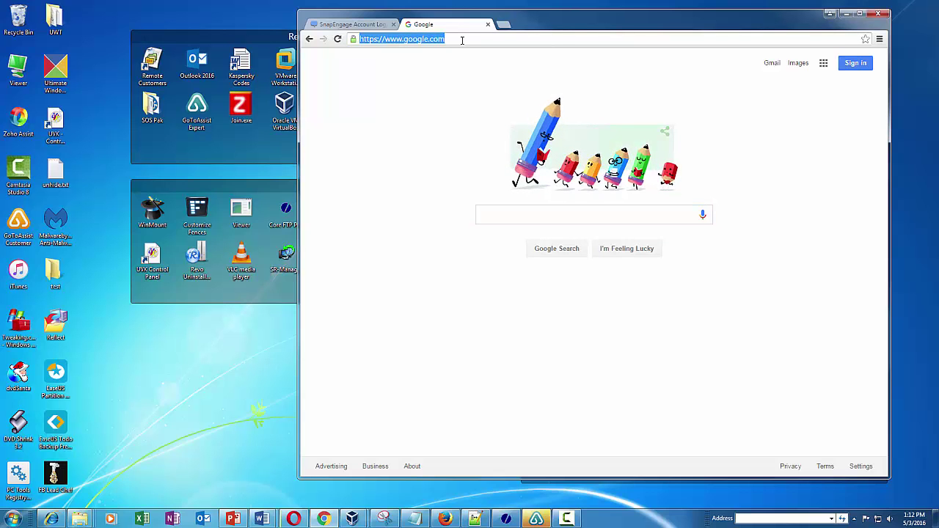
{"action": "type", "text": "cisco.c"}
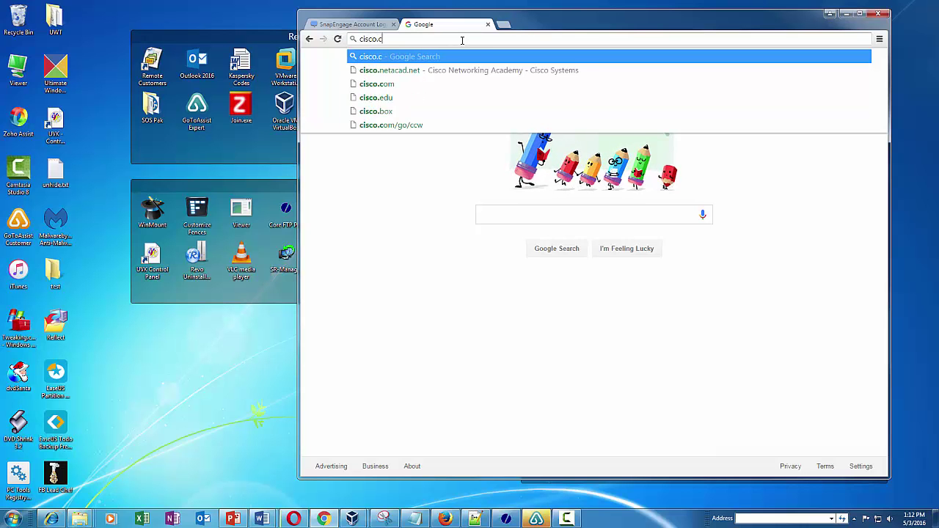
{"action": "type", "text": "om"}
{"action": "key", "text": "Return"}
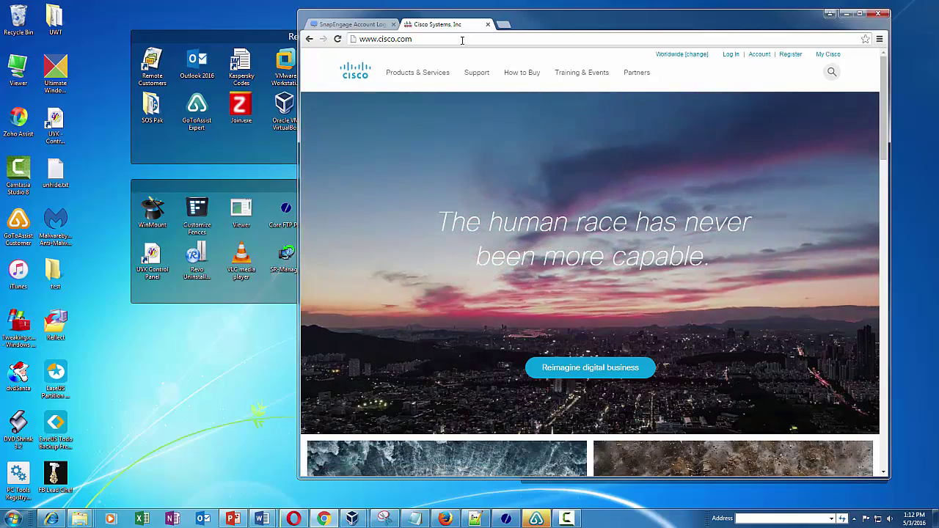
- Return to the Google home page, search for "yahoo" and clear the search text
{"action": "left_click", "coordinate": [463, 39]}
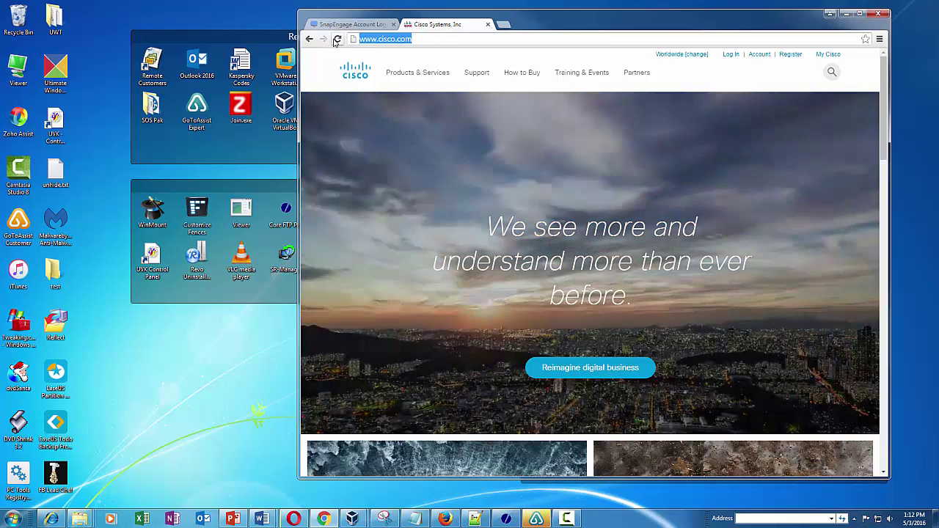
{"action": "key", "text": "Return"}
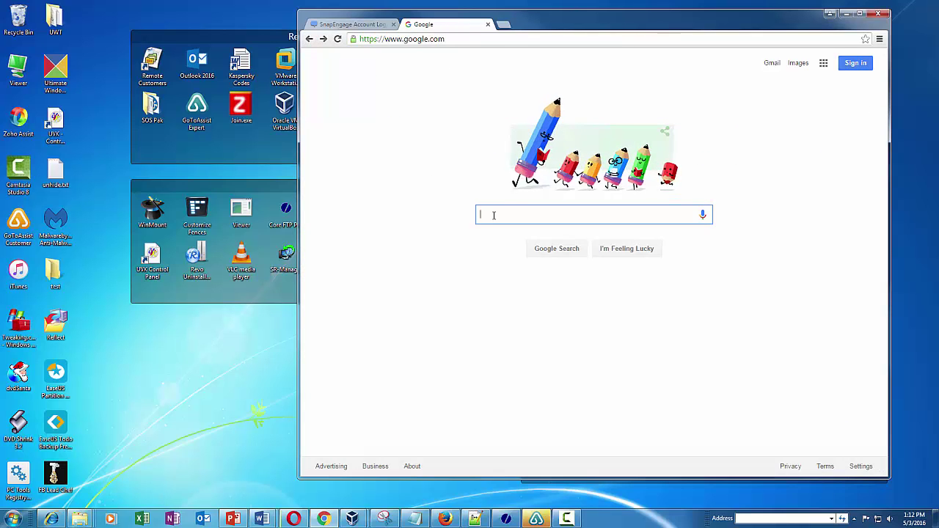
{"action": "type", "text": "yahoo"}
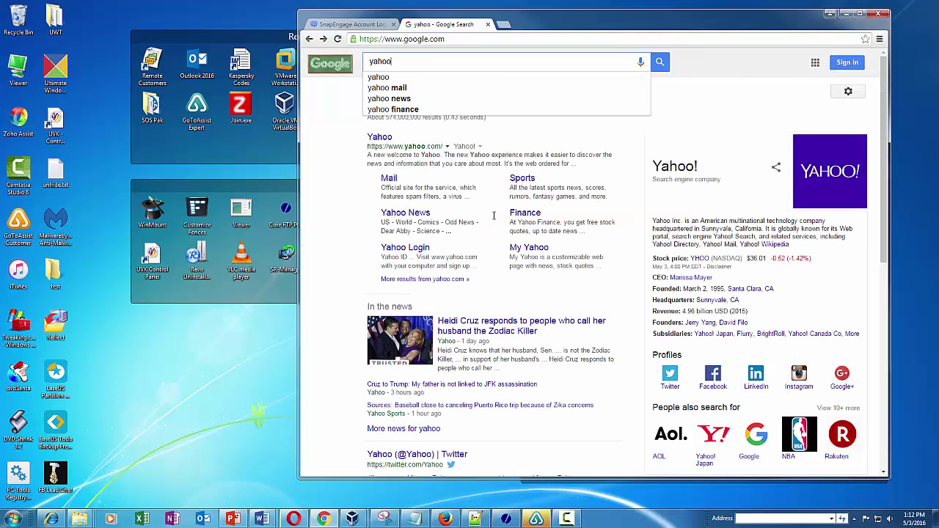
{"action": "key", "text": "BackSpace"}
{"action": "key", "text": "BackSpace"}
{"action": "key", "text": "BackSpace"}
{"action": "key", "text": "BackSpace"}
{"action": "key", "text": "BackSpace"}
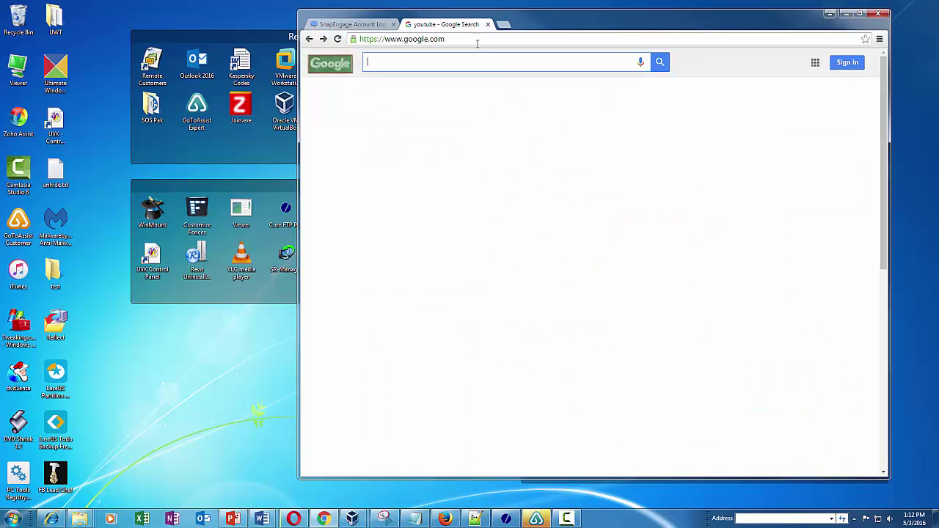
- Go directly to the website yahoo.com by its web address
{"action": "left_click", "coordinate": [432, 38]}
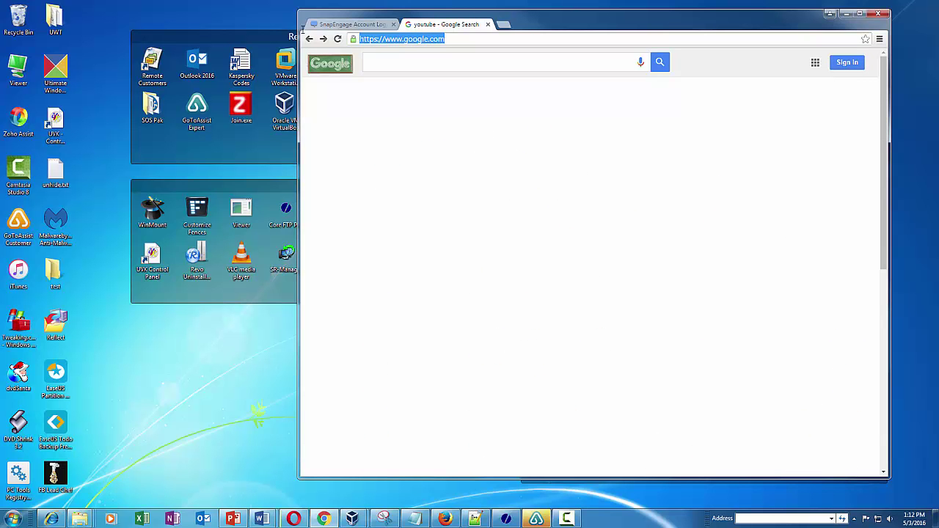
{"action": "type", "text": "yahoo.com"}
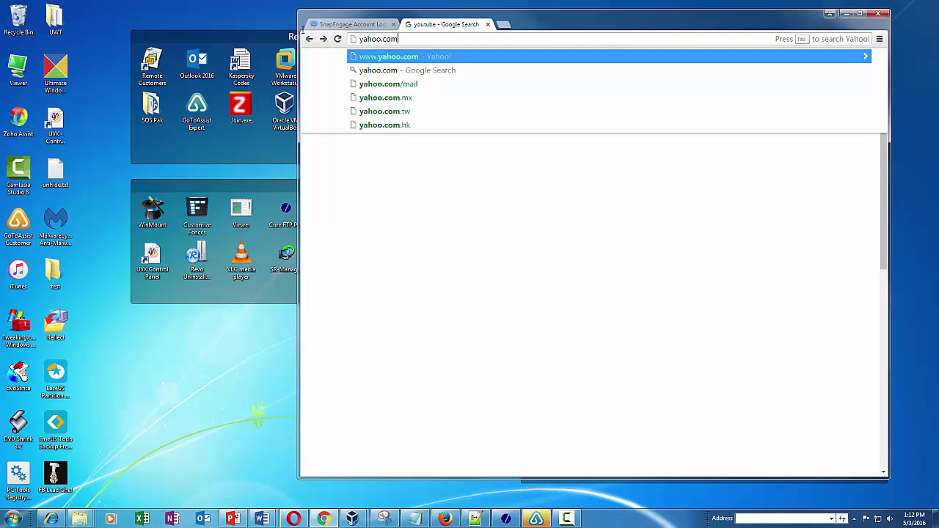
{"action": "key", "text": "Return"}
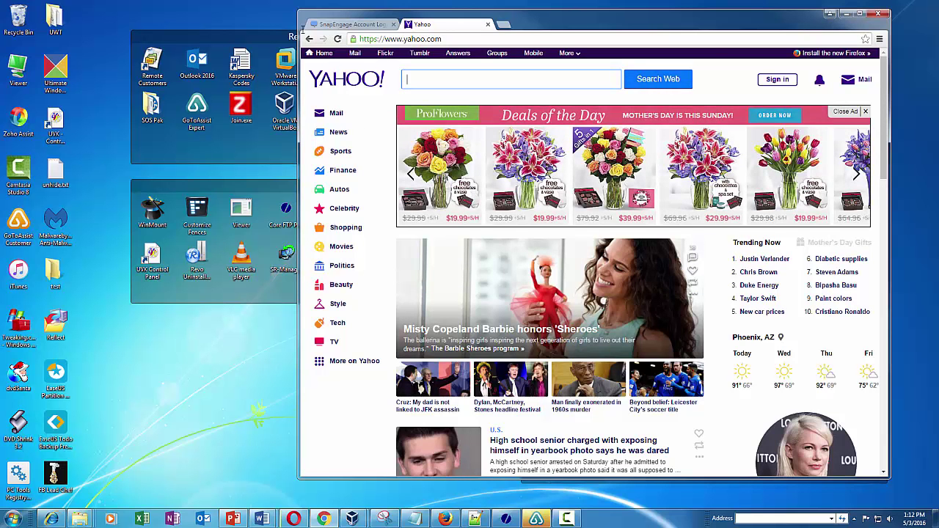
- Download tvqs.exe in Chrome directly from the address sosstandbyserver.com/download/tvqs.exe
{"action": "left_click", "coordinate": [464, 39]}
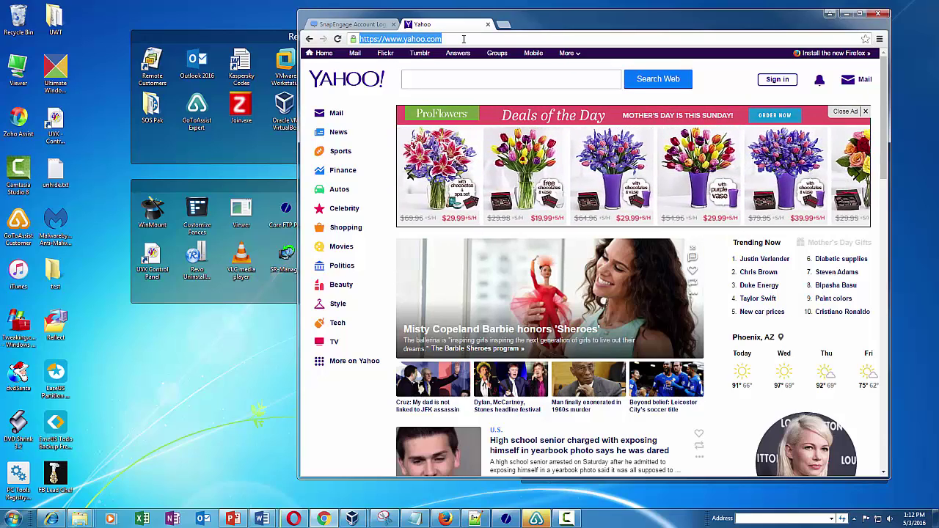
{"action": "left_click", "coordinate": [464, 38]}
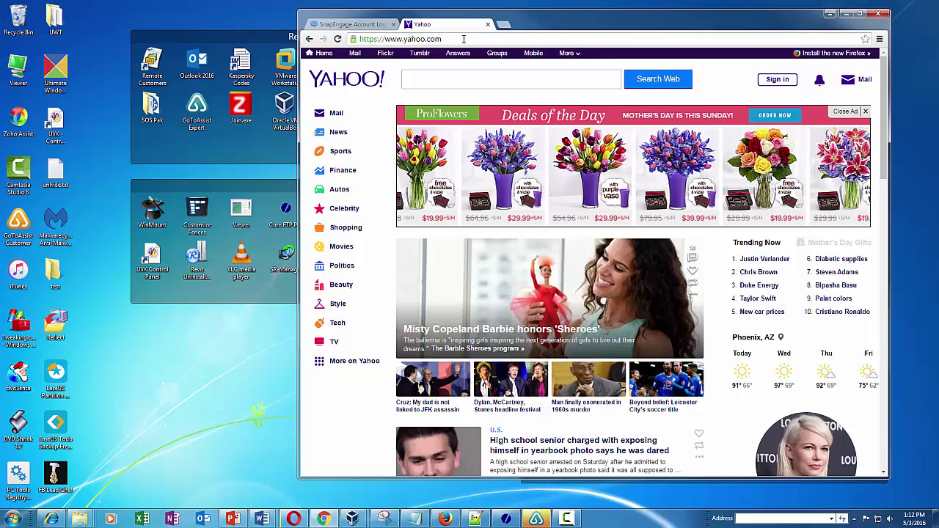
{"action": "left_click", "coordinate": [454, 79]}
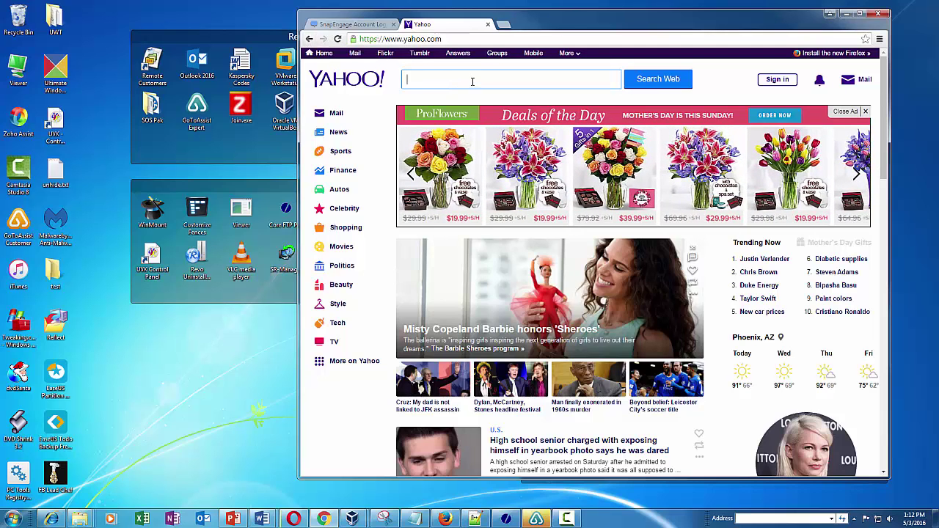
{"action": "left_click", "coordinate": [476, 39]}
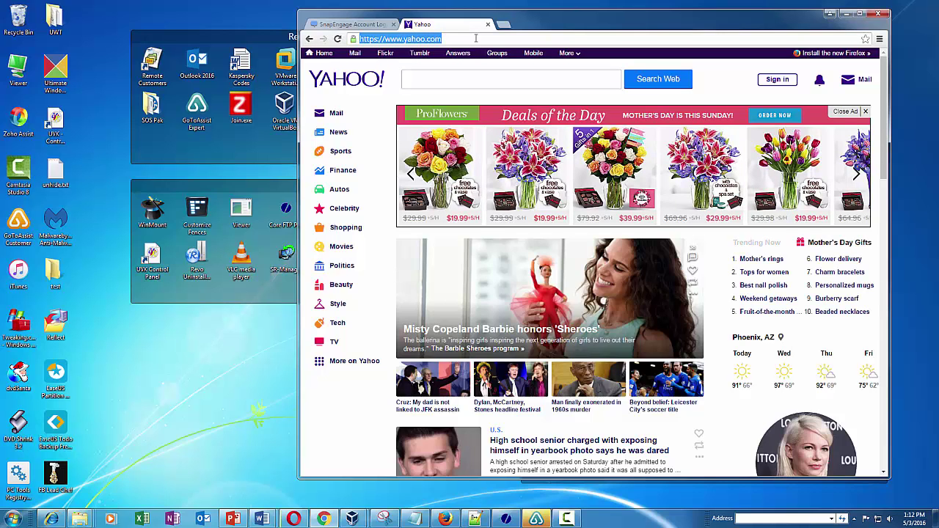
{"action": "type", "text": "sosstandbyserver.com/download/tvqs.exe"}
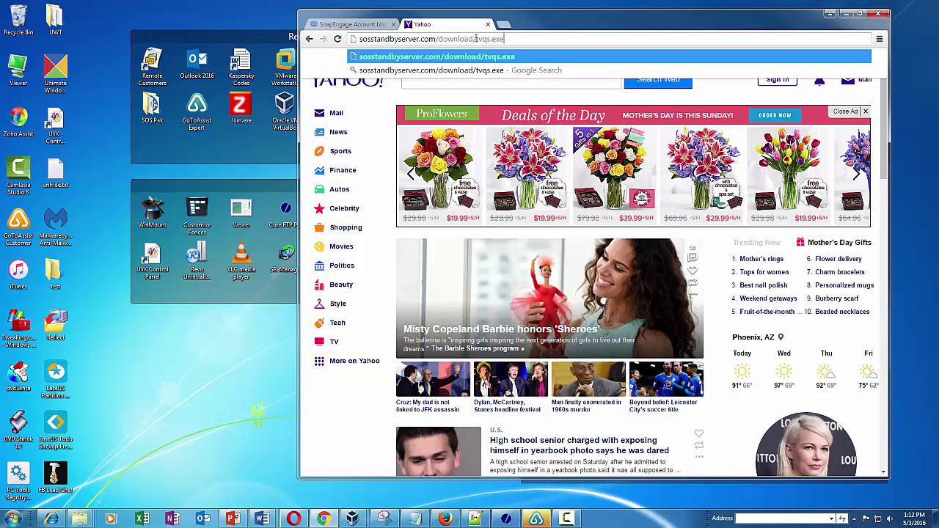
{"action": "key", "text": "Return"}
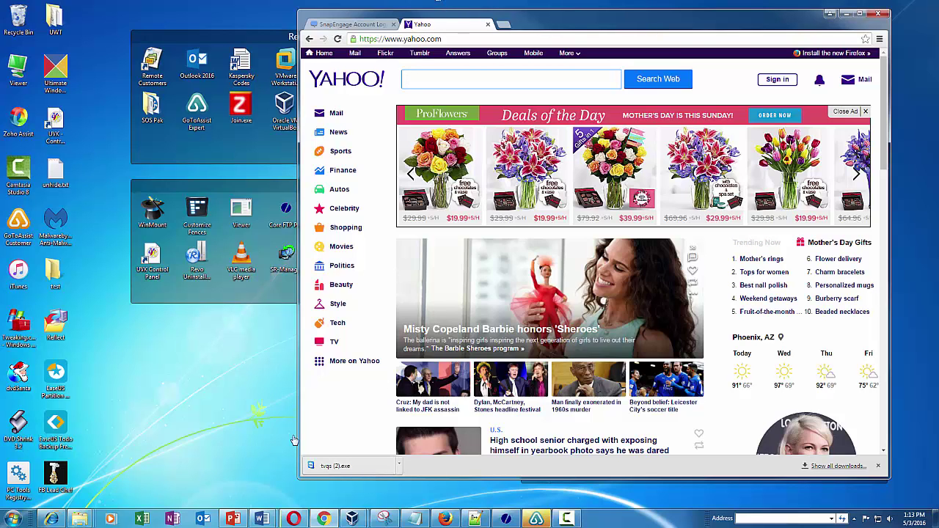
- Switch to Firefox, save the file from sosstandbyserver.com/download/tvqs.exe and show it in the recent downloads
{"action": "left_click", "coordinate": [444, 519]}
{"action": "left_click", "coordinate": [163, 36]}
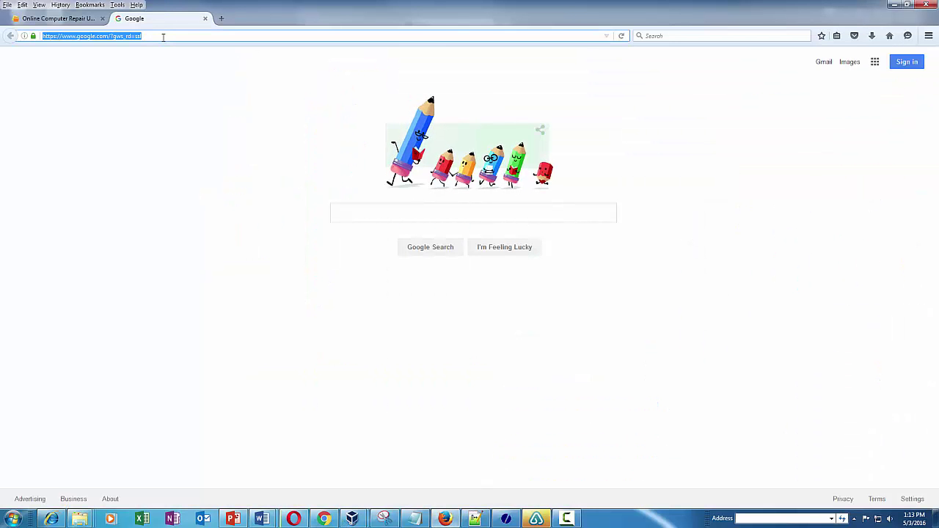
{"action": "type", "text": "sosstandbyserver.com/download/tvqs.exe"}
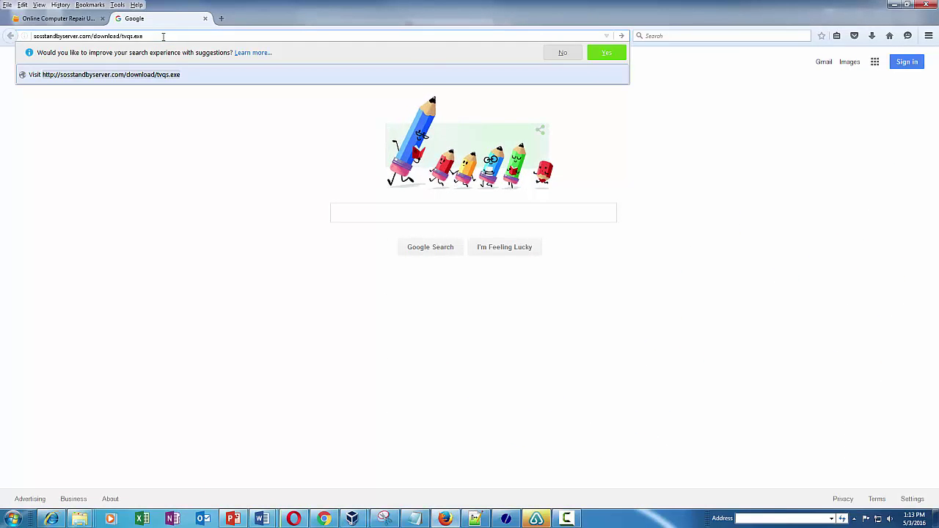
{"action": "key", "text": "Return"}
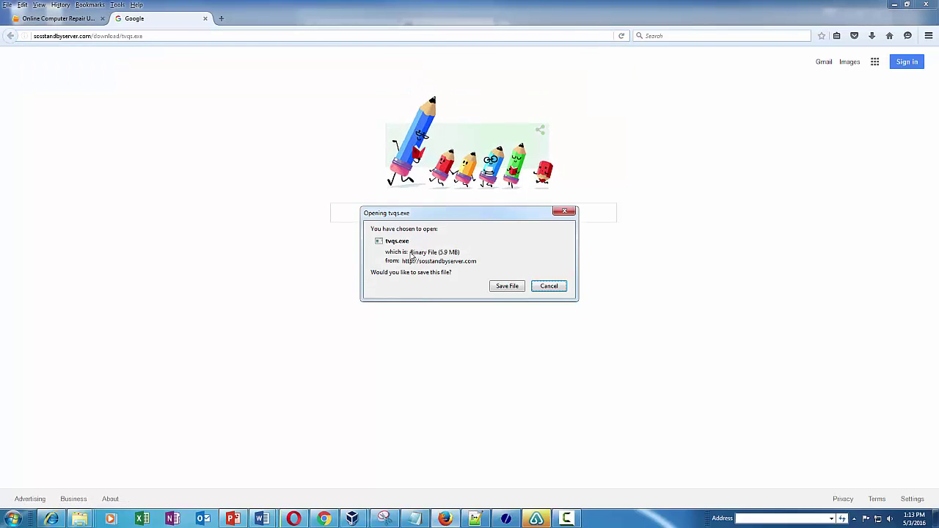
{"action": "left_click", "coordinate": [506, 288]}
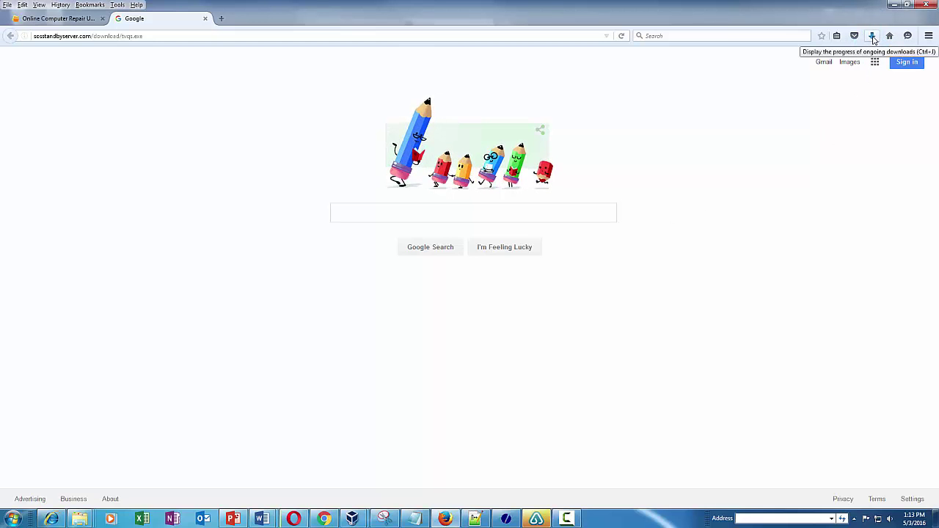
{"action": "left_click", "coordinate": [873, 36]}
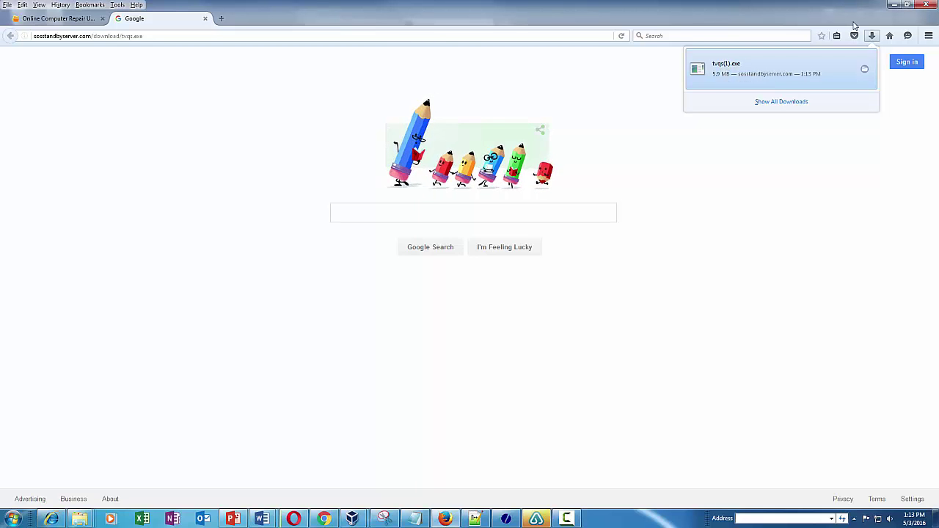
- Switch to Internet Explorer, request the file at sosstandbyserver.com/download/tvqs.exe by its address and cancel the download prompt
{"action": "left_click", "coordinate": [894, 6]}
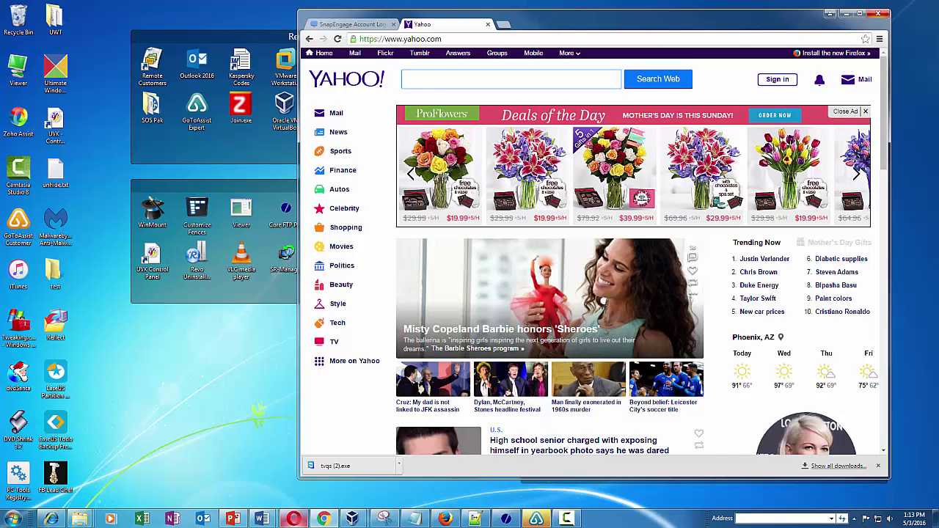
{"action": "left_click", "coordinate": [51, 519]}
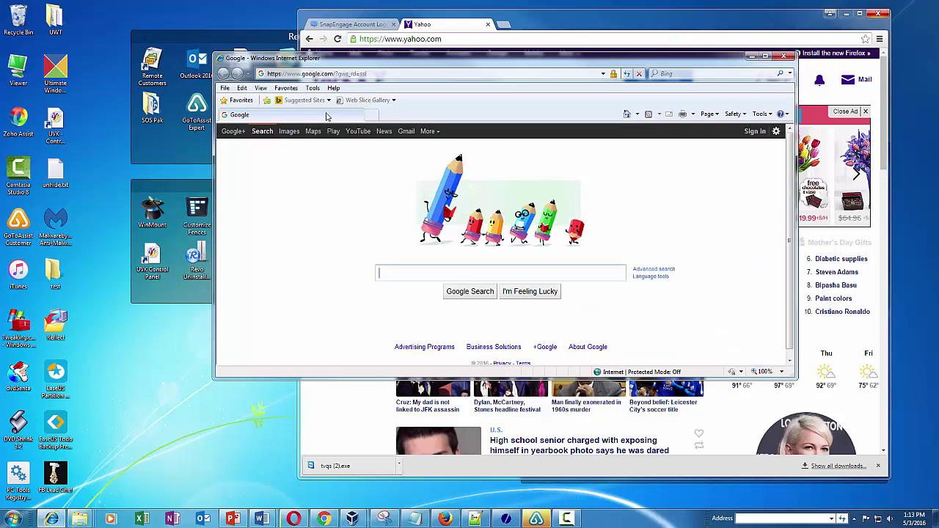
{"action": "left_click", "coordinate": [389, 74]}
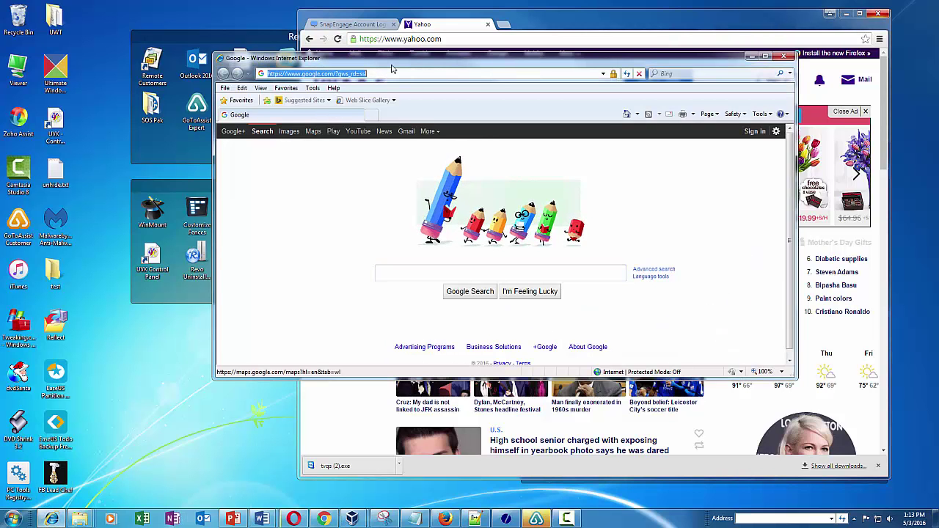
{"action": "type", "text": "sosstandbyserver.com/download/tvqs.exe"}
{"action": "key", "text": "Return"}
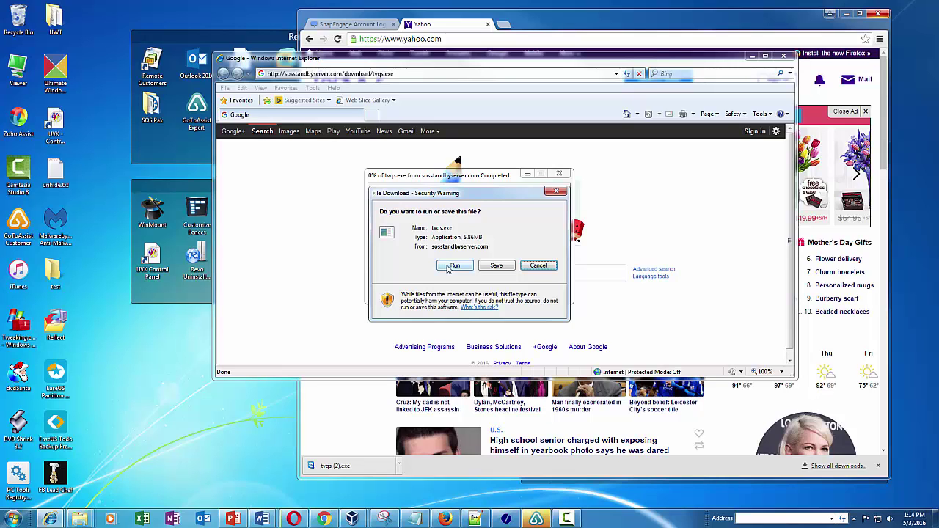
{"action": "left_click", "coordinate": [537, 267]}
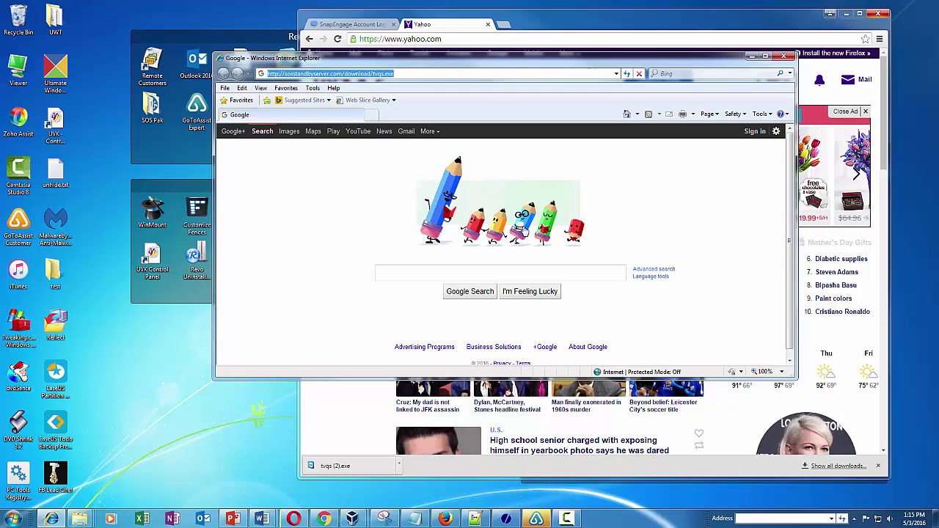
- Search Google for "download opera" from the search box on the Google home page
{"action": "left_click", "coordinate": [508, 273]}
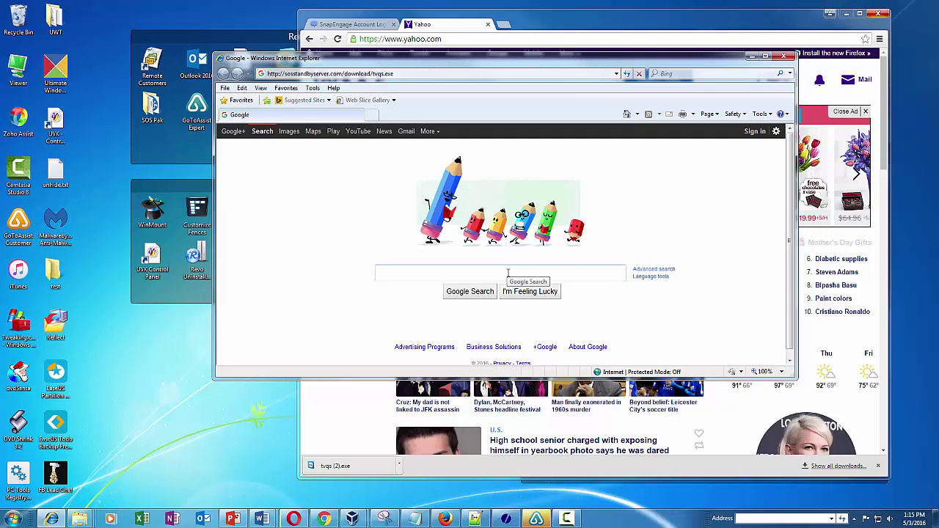
{"action": "type", "text": "download op"}
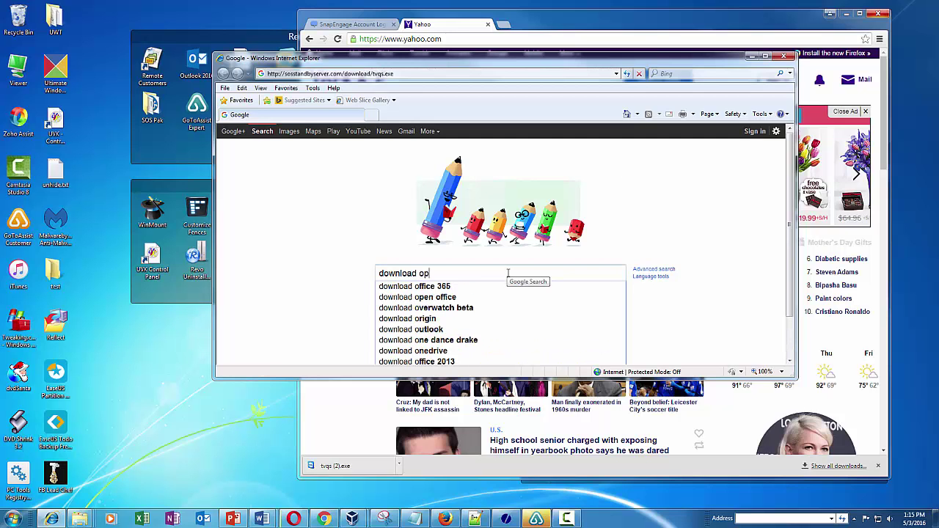
{"action": "type", "text": "era"}
{"action": "key", "text": "Return"}
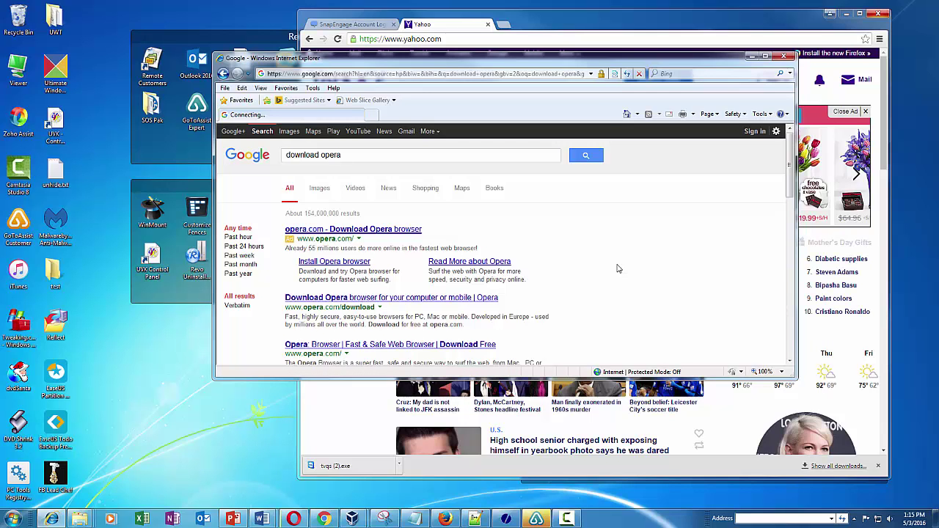
- Replace the search with "download flash" and view the results in a maximized browser window
{"action": "left_click_drag", "start_coordinate": [367, 157], "coordinate": [268, 158]}
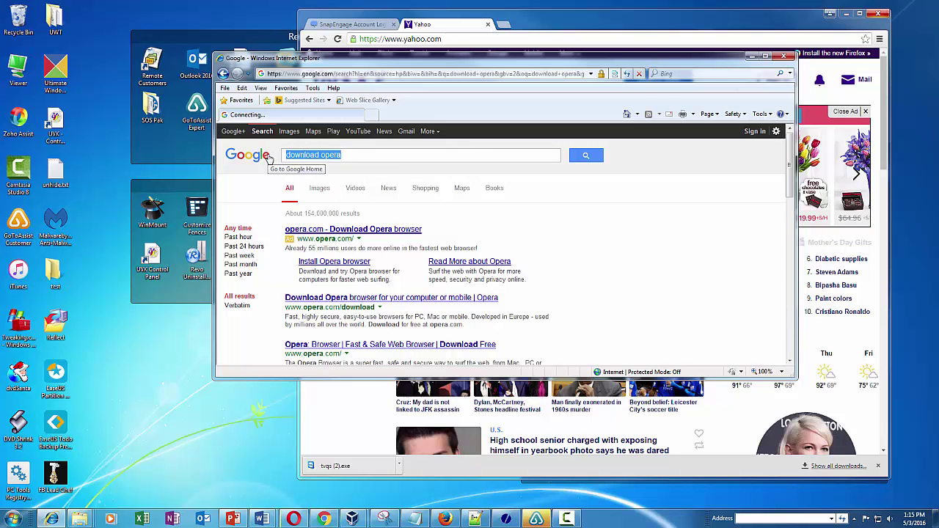
{"action": "type", "text": "download i"}
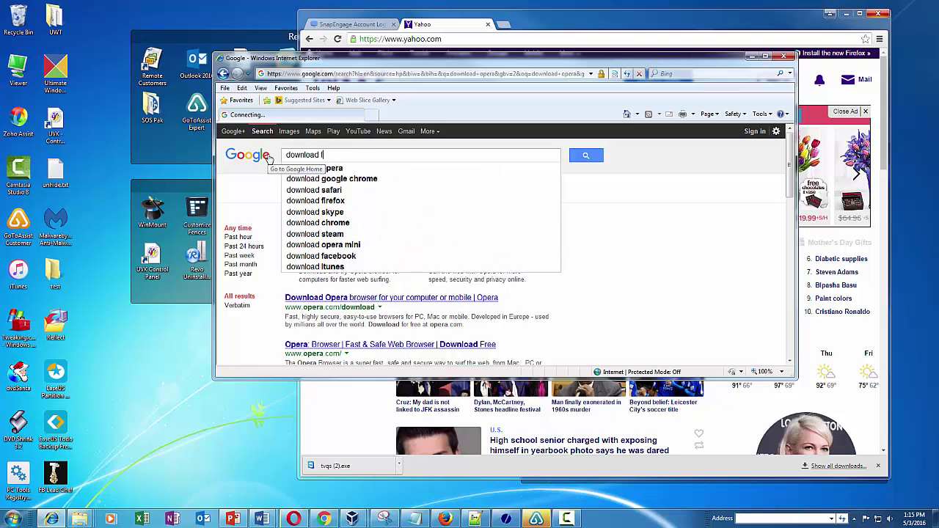
{"action": "type", "text": "lash"}
{"action": "key", "text": "Return"}
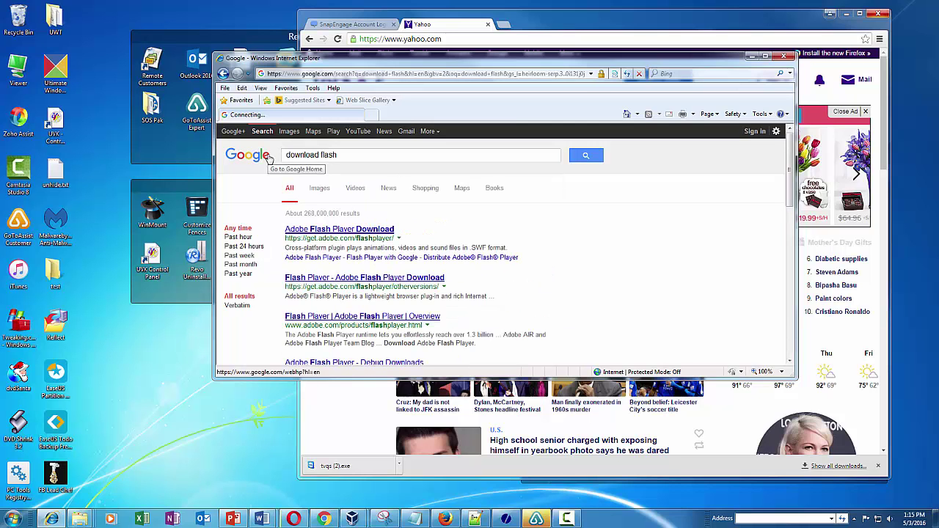
{"action": "left_click", "coordinate": [764, 56]}
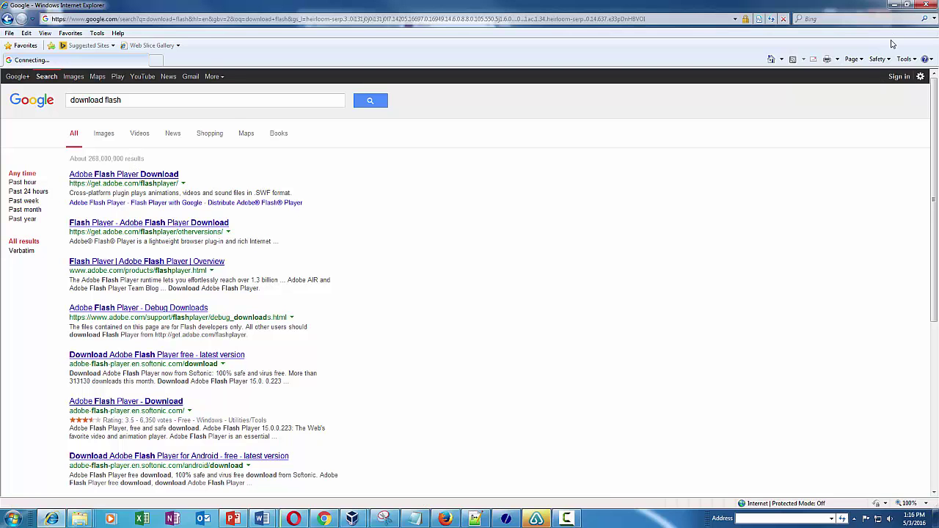
{"action": "left_click", "coordinate": [908, 6]}
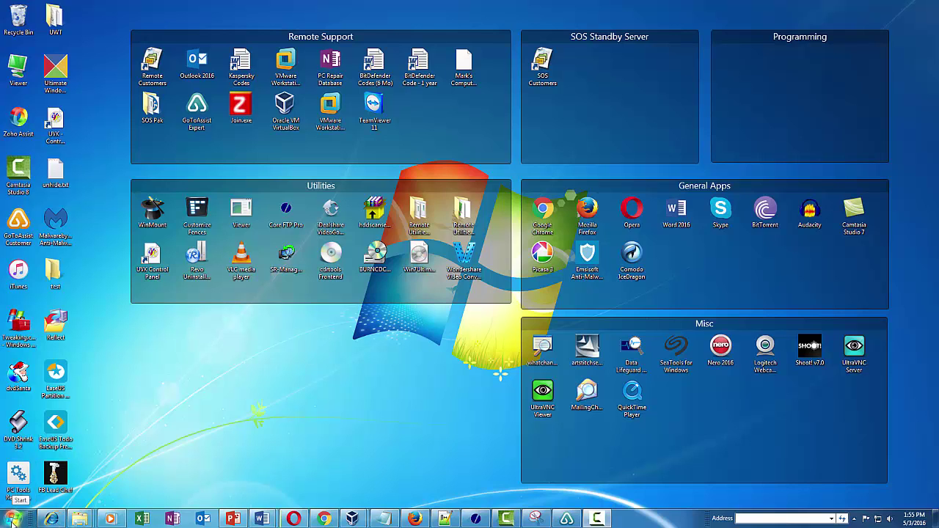
- Browse the computer's Local Disk (C:) to the Users folder and open the user's own profile folder
{"action": "left_click", "coordinate": [12, 523]}
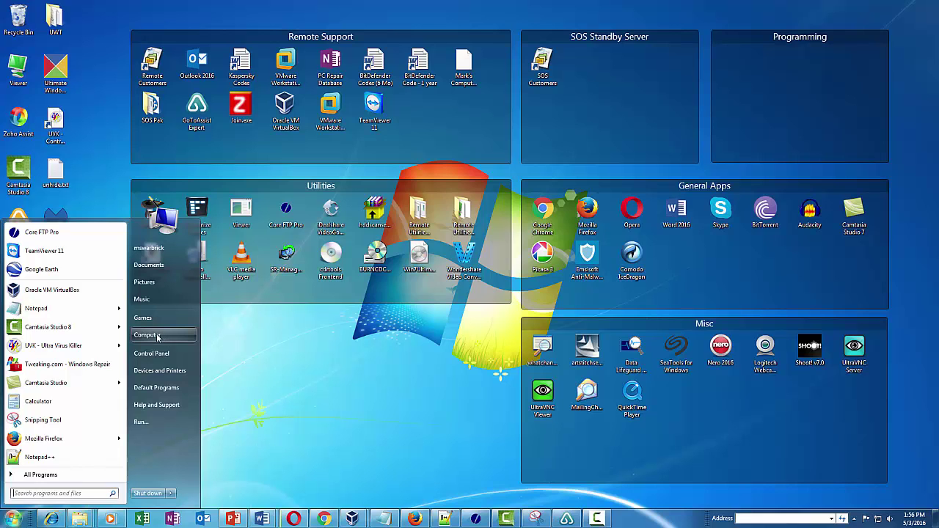
{"action": "left_click", "coordinate": [158, 338]}
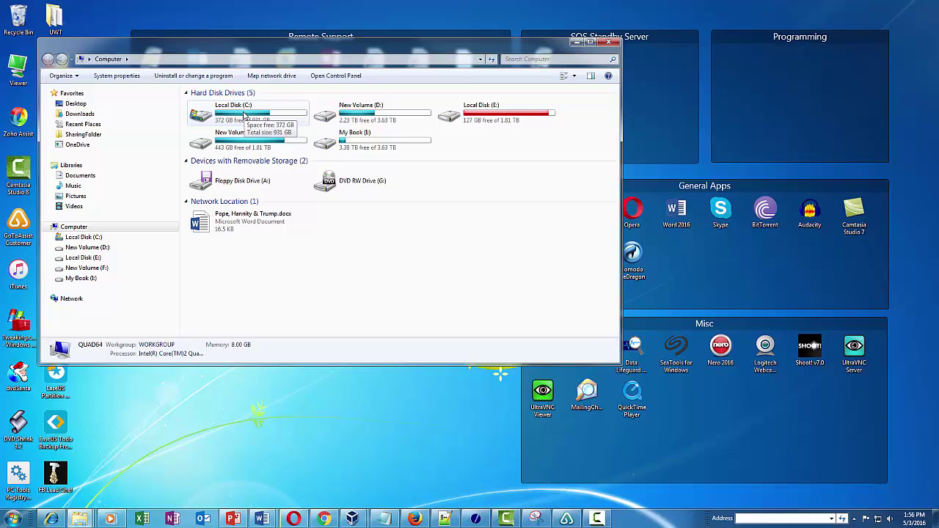
{"action": "double_click", "coordinate": [245, 115]}
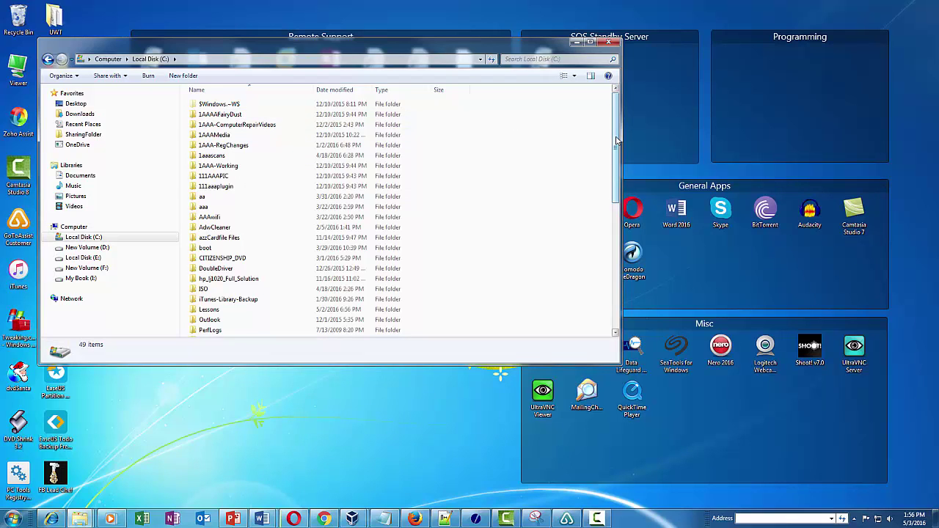
{"action": "left_click_drag", "start_coordinate": [617, 140], "coordinate": [616, 273]}
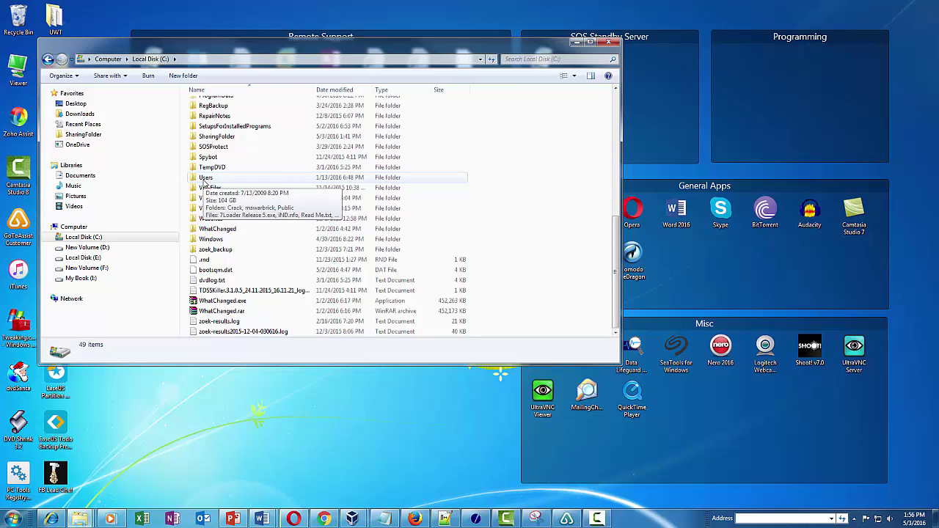
{"action": "left_click", "coordinate": [204, 181]}
{"action": "double_click", "coordinate": [196, 180]}
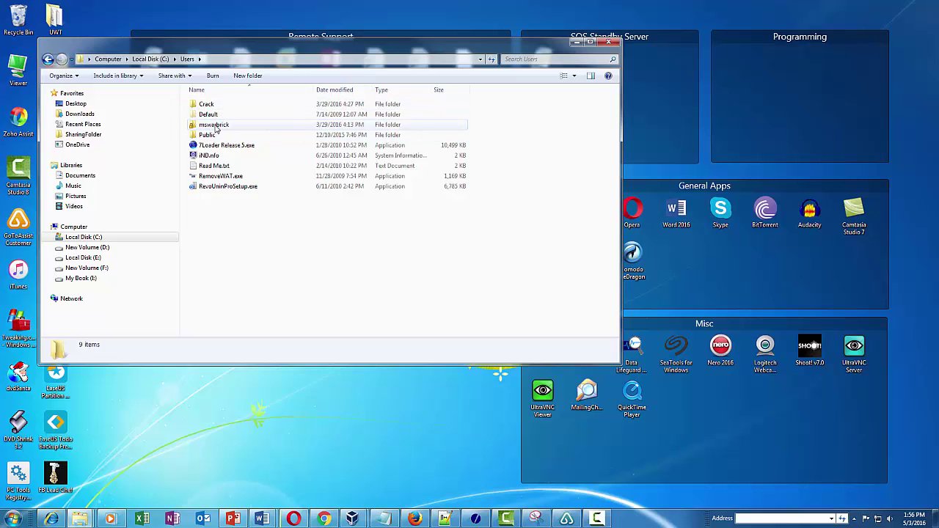
{"action": "left_click", "coordinate": [194, 128]}
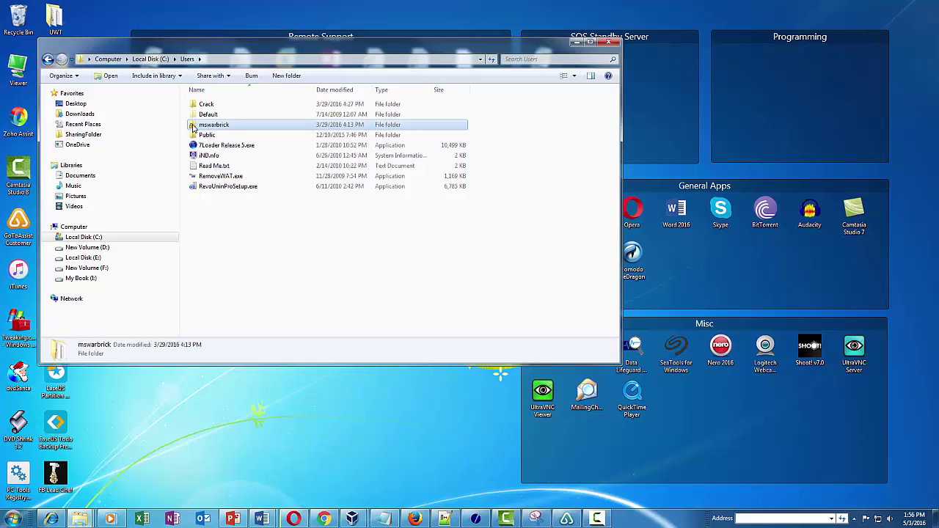
{"action": "double_click", "coordinate": [195, 127]}
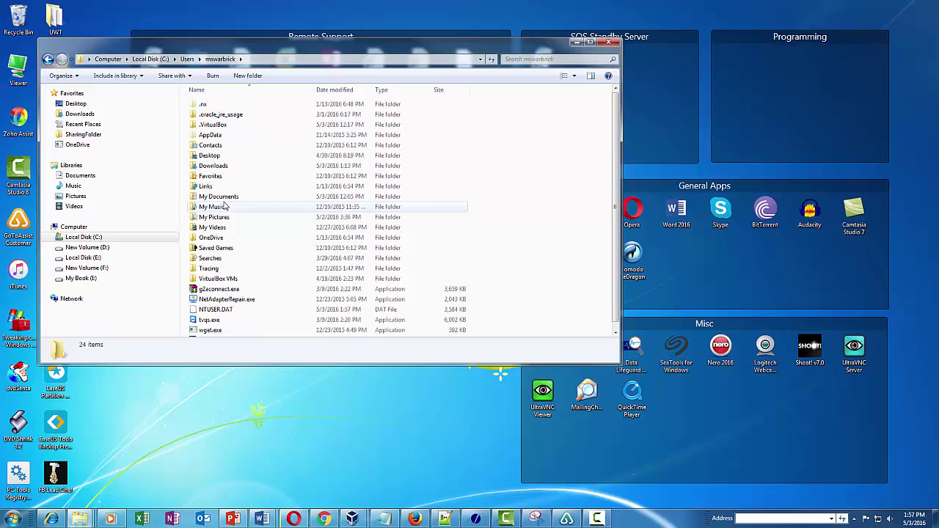
- Copy the My Documents folder in the user's profile folder
{"action": "mouse_move", "coordinate": [225, 207]}
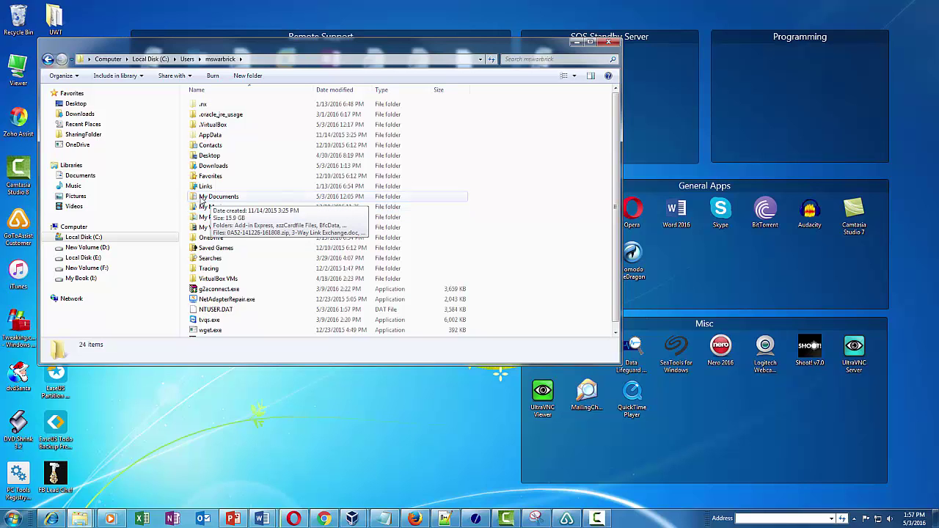
{"action": "right_click", "coordinate": [233, 200]}
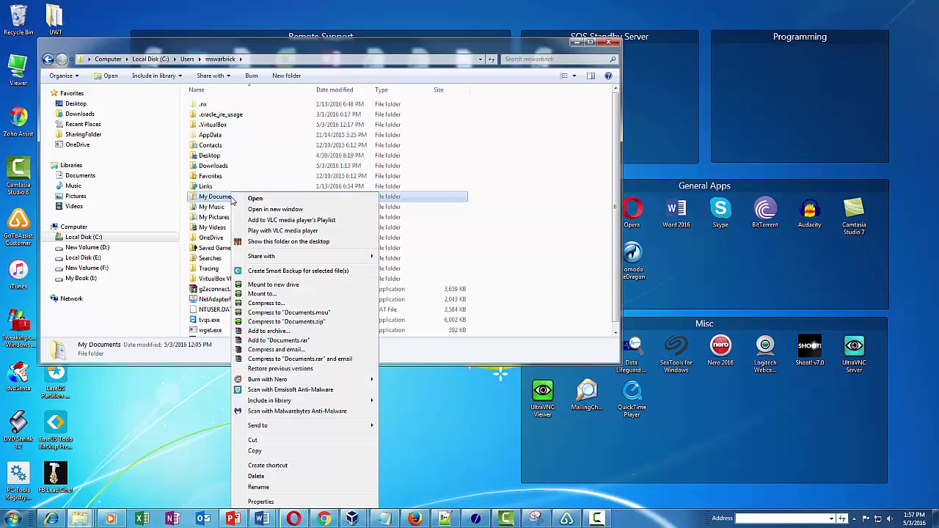
{"action": "left_click", "coordinate": [274, 453]}
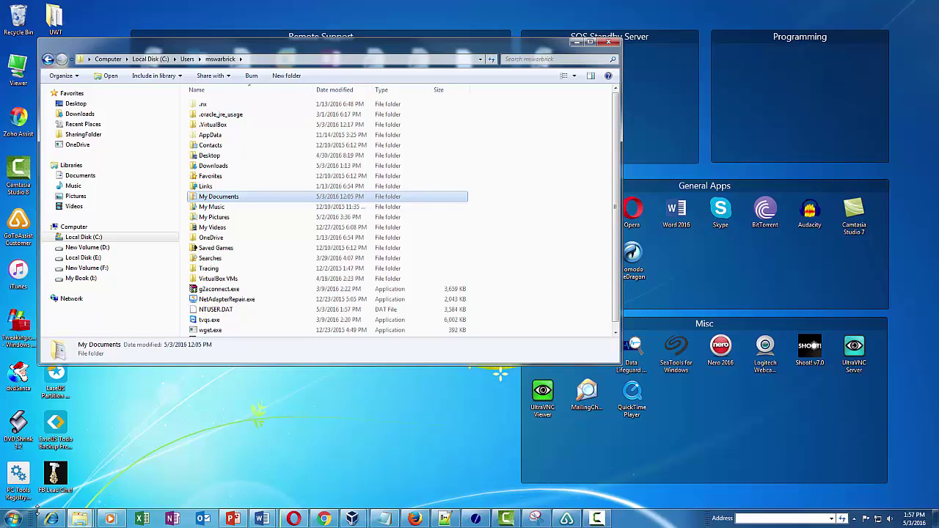
- Open the My Book (I:) drive in a second window and show the Paste option for its contents
{"action": "left_click", "coordinate": [13, 521]}
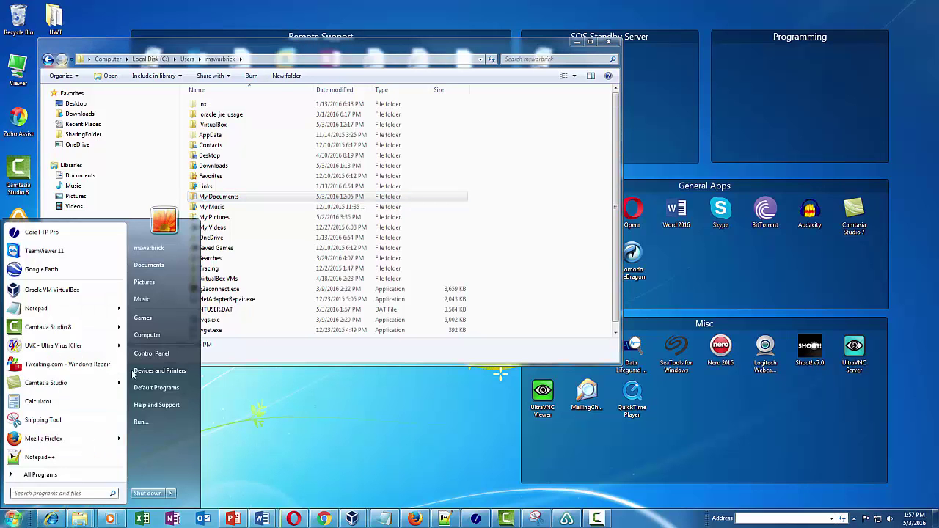
{"action": "left_click", "coordinate": [176, 346]}
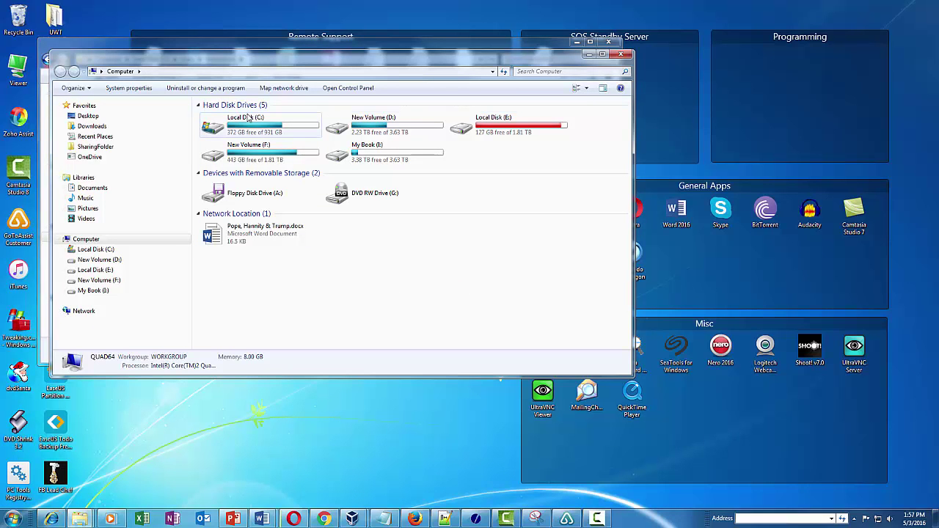
{"action": "left_click", "coordinate": [386, 154]}
{"action": "double_click", "coordinate": [386, 155]}
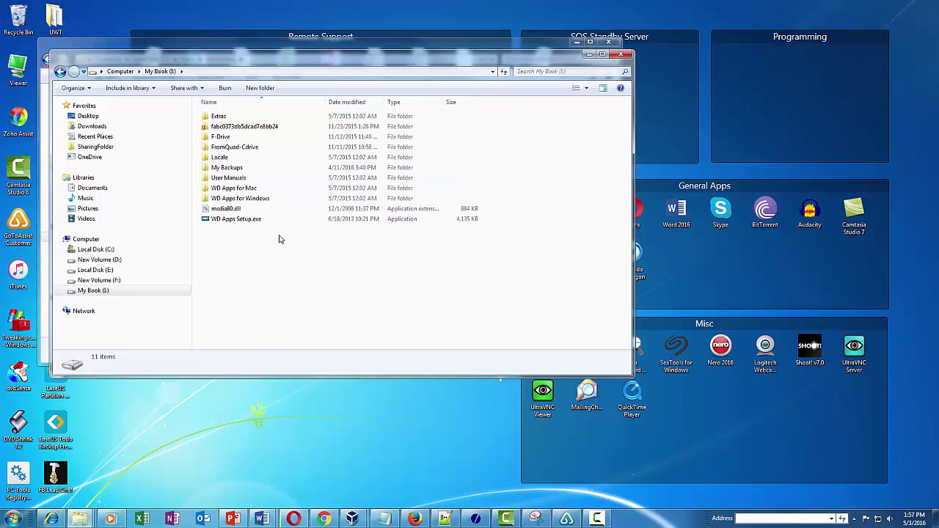
{"action": "right_click", "coordinate": [277, 274]}
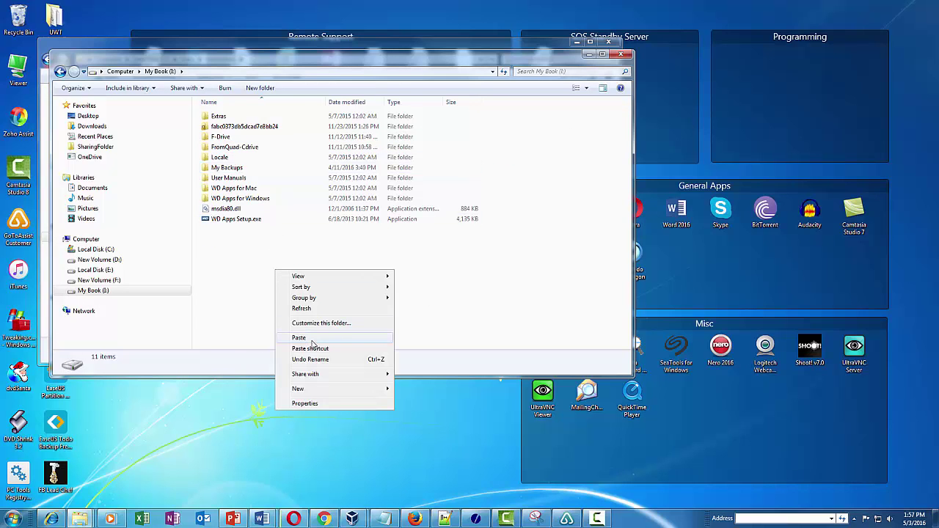
- Return to the profile folder window and open My Documents at its list of individual files
{"action": "left_click", "coordinate": [512, 45]}
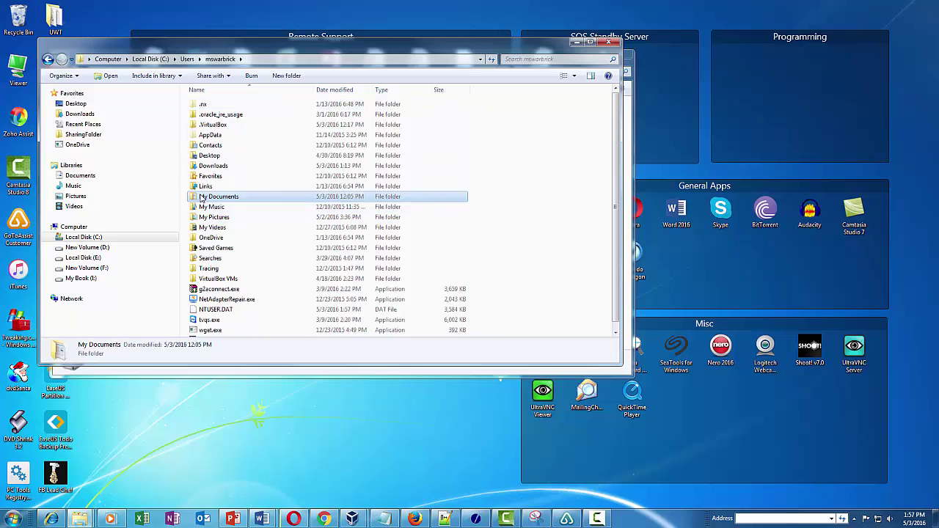
{"action": "double_click", "coordinate": [204, 198]}
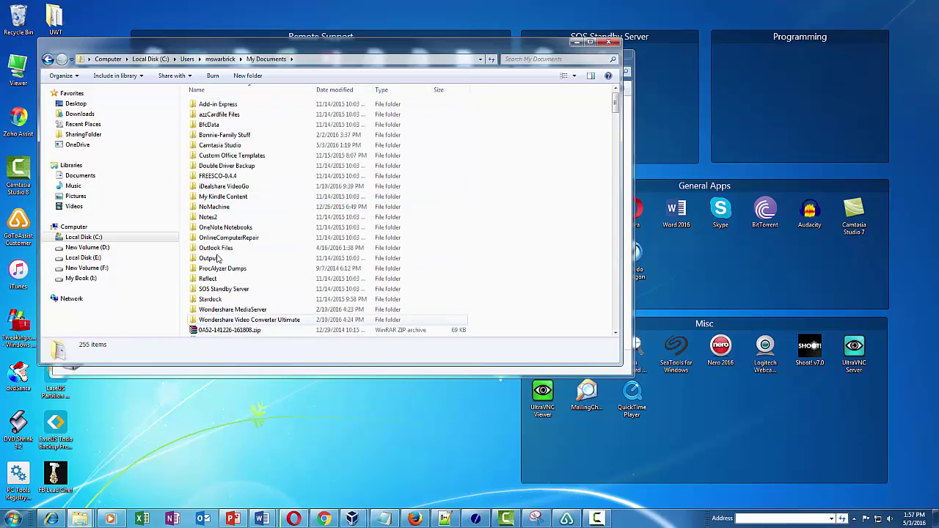
{"action": "mouse_move", "coordinate": [615, 108]}
{"action": "left_mouse_down"}
{"action": "mouse_move", "coordinate": [615, 129]}
{"action": "mouse_move", "coordinate": [615, 120]}
{"action": "left_mouse_up"}
- Select the separate files 0A52-141226-161808.zip, 2012 Pricelist_USD_Res.xls and ads.txt individually, and deselect each of them again
{"action": "left_click", "coordinate": [256, 117]}
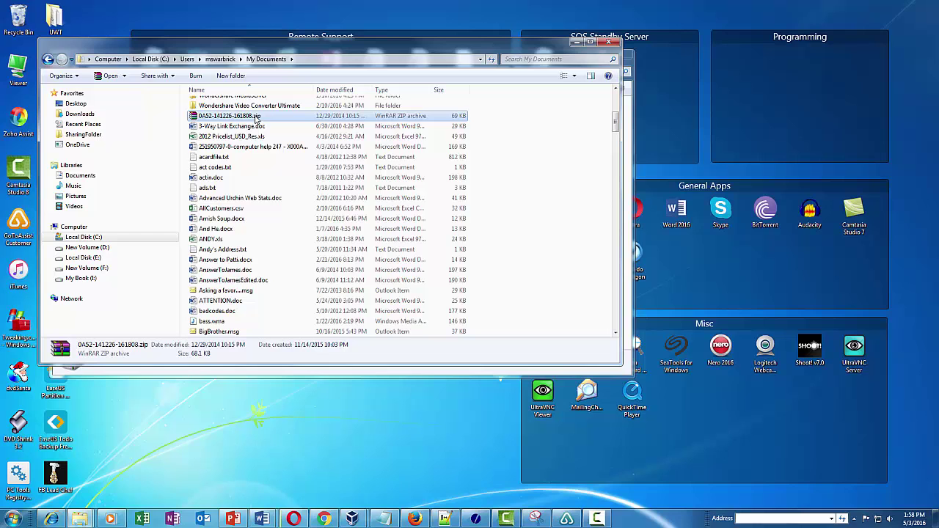
{"action": "left_click", "coordinate": [234, 136], "text": "ctrl"}
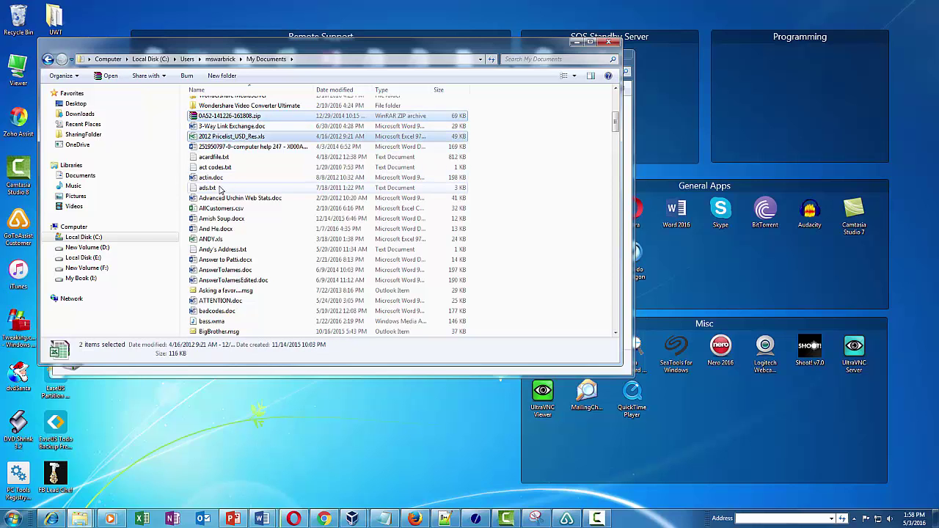
{"action": "left_click", "coordinate": [218, 189], "text": "ctrl"}
{"action": "left_click", "coordinate": [218, 189], "text": "ctrl"}
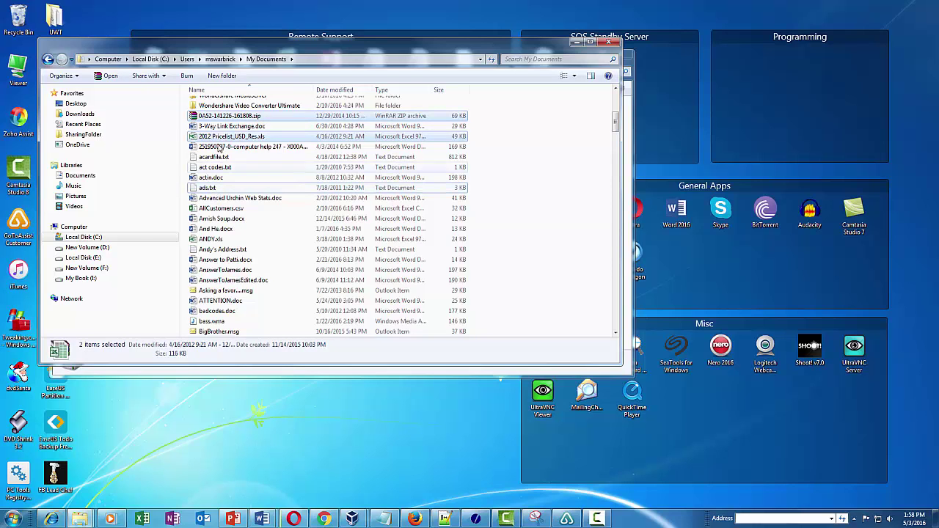
{"action": "left_click", "coordinate": [228, 136], "text": "ctrl"}
{"action": "left_click", "coordinate": [227, 118], "text": "ctrl"}
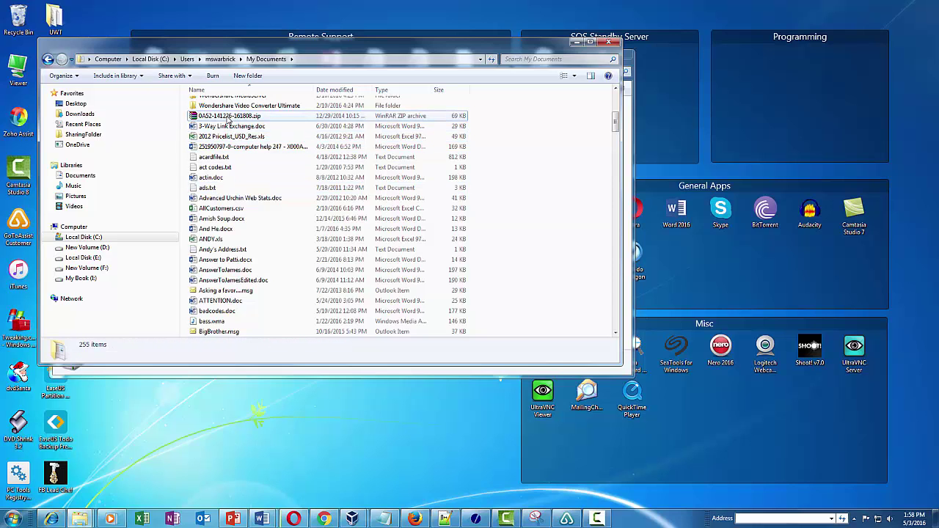
- Select all consecutive files from 0A52-141226-161808.zip through Laptops.doc and bring up the commands for copying them
{"action": "left_click", "coordinate": [228, 118]}
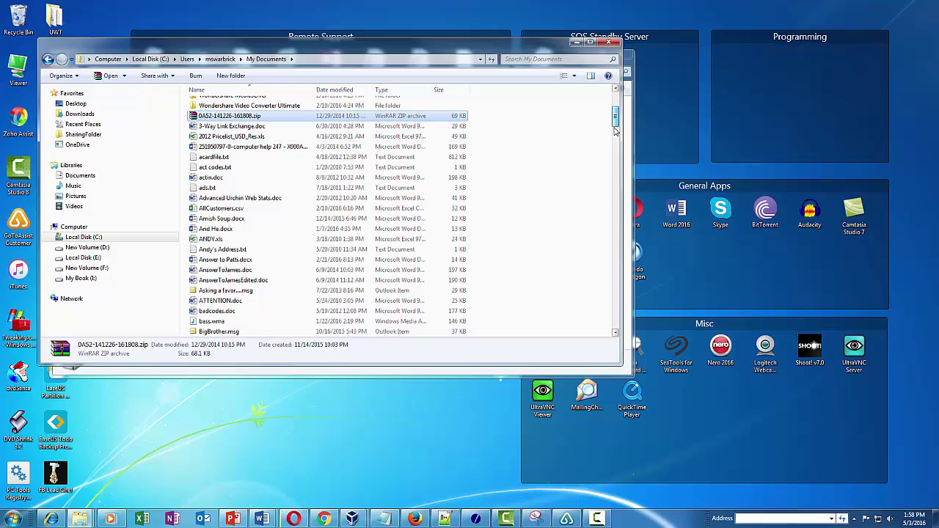
{"action": "left_click_drag", "start_coordinate": [615, 131], "coordinate": [615, 227]}
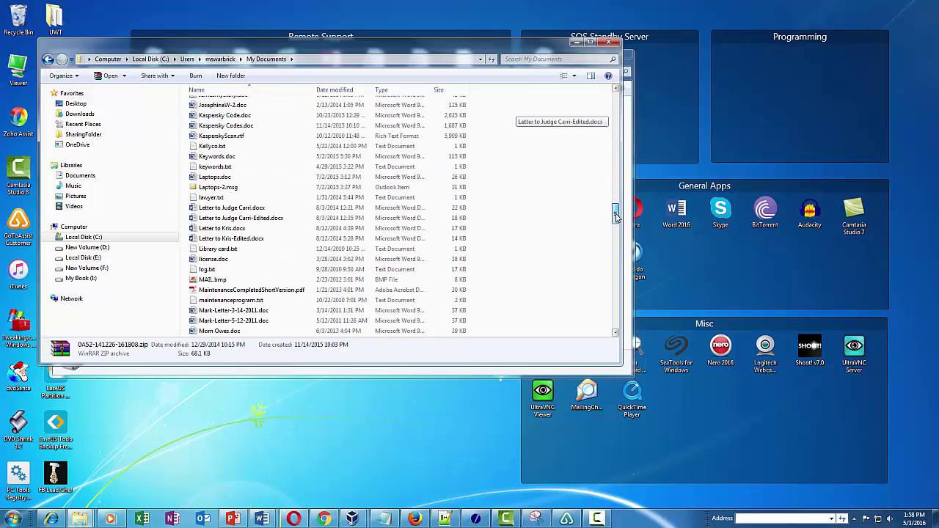
{"action": "left_click", "coordinate": [209, 177], "text": "shift"}
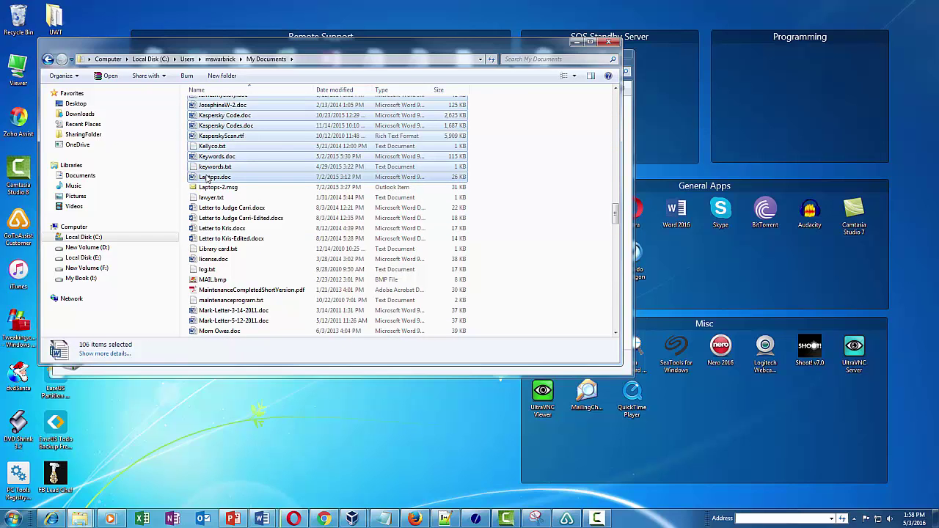
{"action": "right_click", "coordinate": [273, 159]}
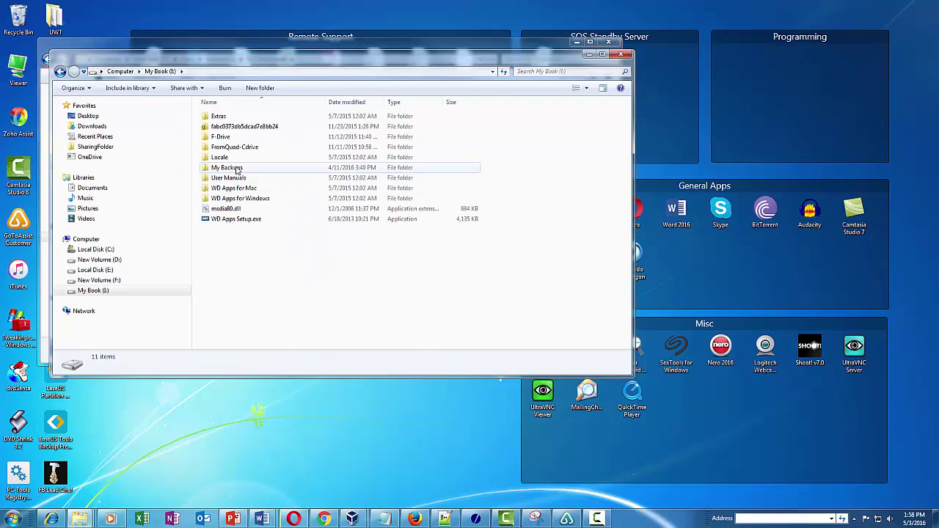
- Open the My Backups folder on the My Book (I:) drive and show its Paste option without pasting
{"action": "double_click", "coordinate": [237, 169]}
{"action": "right_click", "coordinate": [361, 230]}
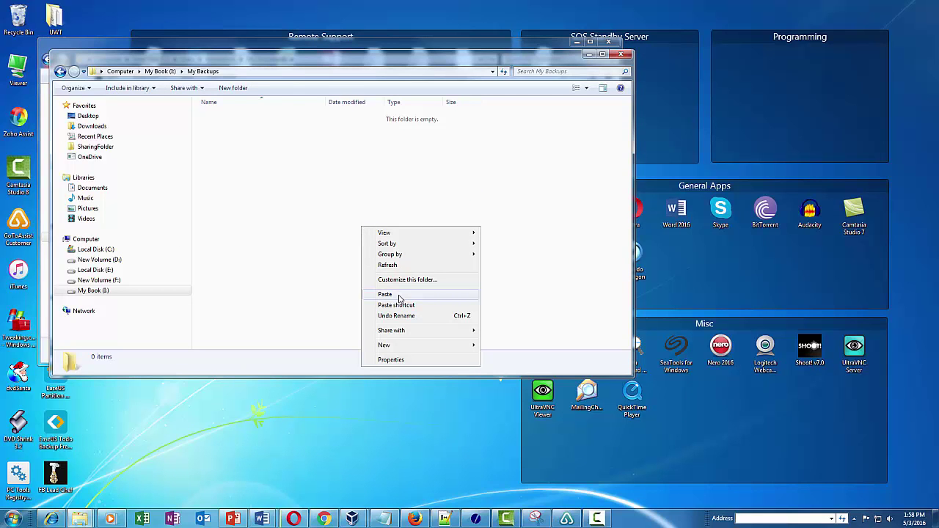
{"action": "left_click", "coordinate": [540, 179]}
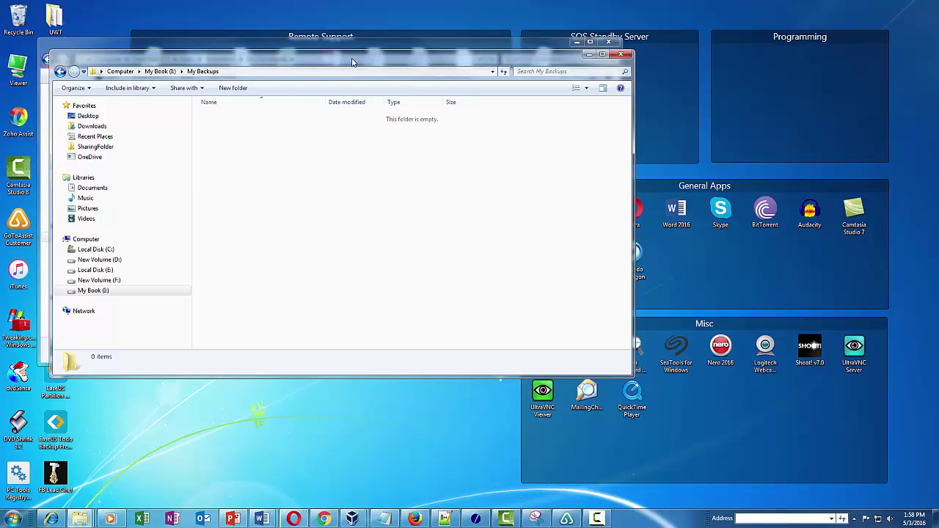
- Arrange the My Backups window below the selected My Documents files so that both folders are visible
{"action": "left_click_drag", "start_coordinate": [354, 64], "coordinate": [375, 191]}
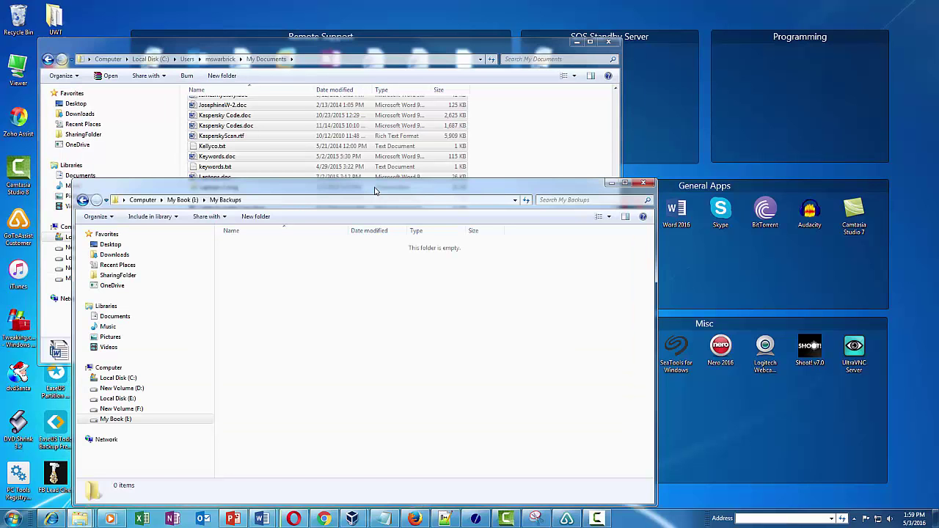